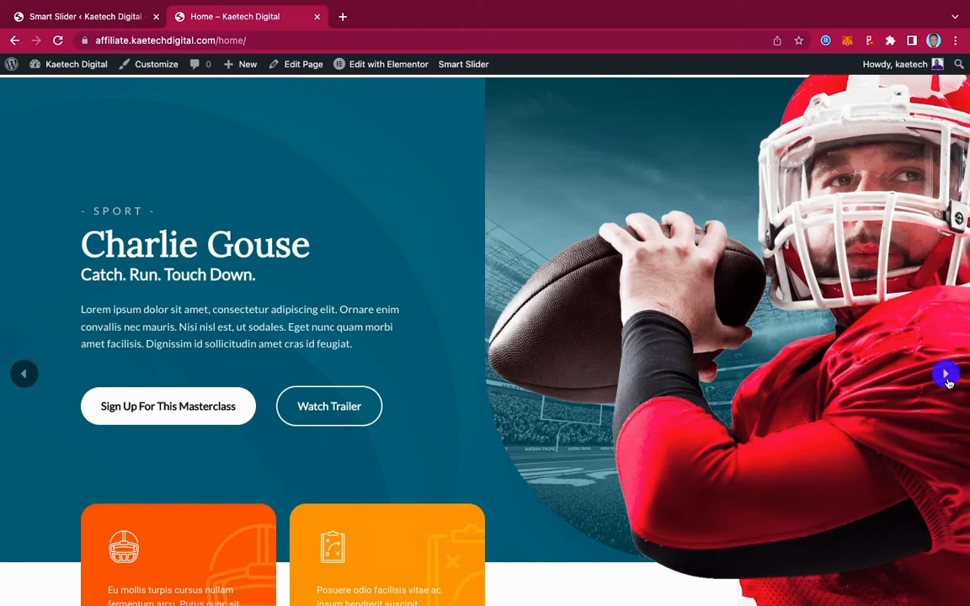
Browse through the slides of the masterclass slider on the site's home page, from Sport to Fashion.
left_click(945, 374)
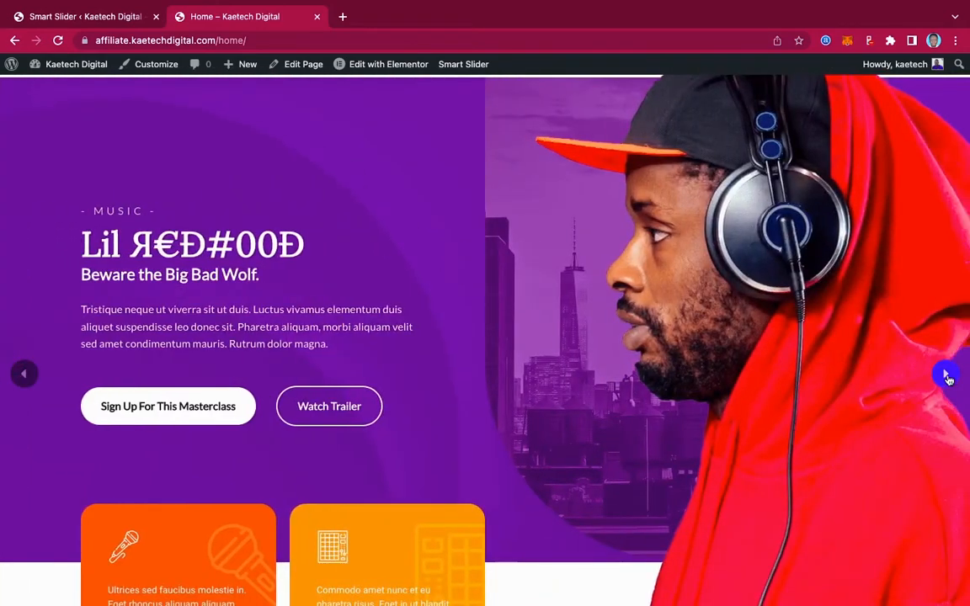
left_click(947, 376)
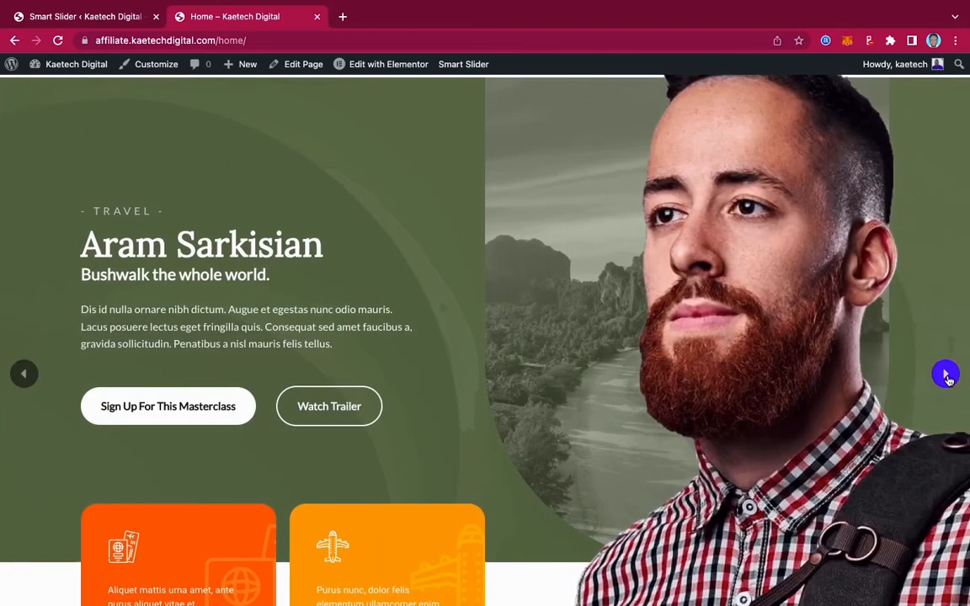
left_click(946, 375)
scroll(826, 380, "down", 5)
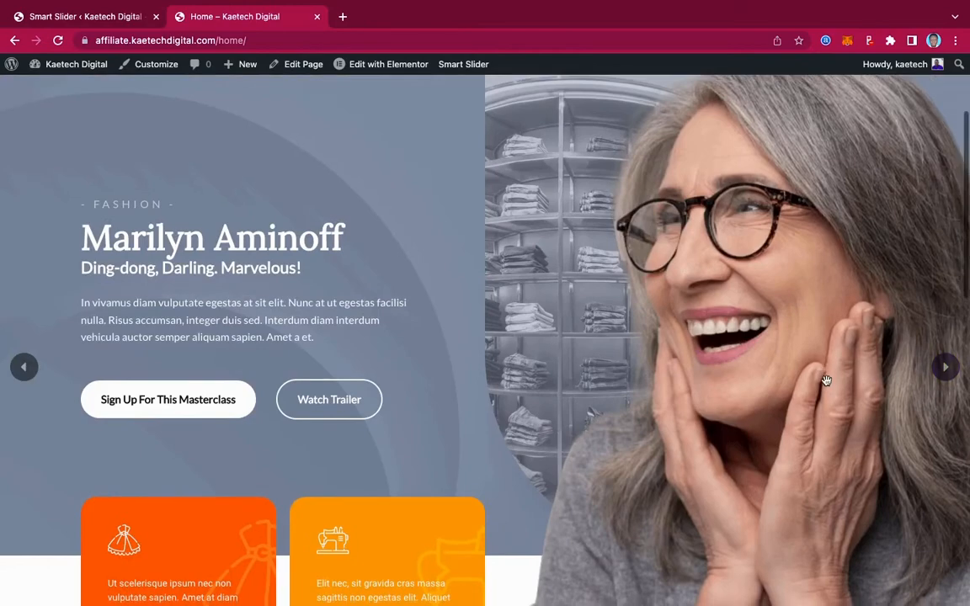
scroll(826, 380, "up", 2)
scroll(826, 381, "down", 8)
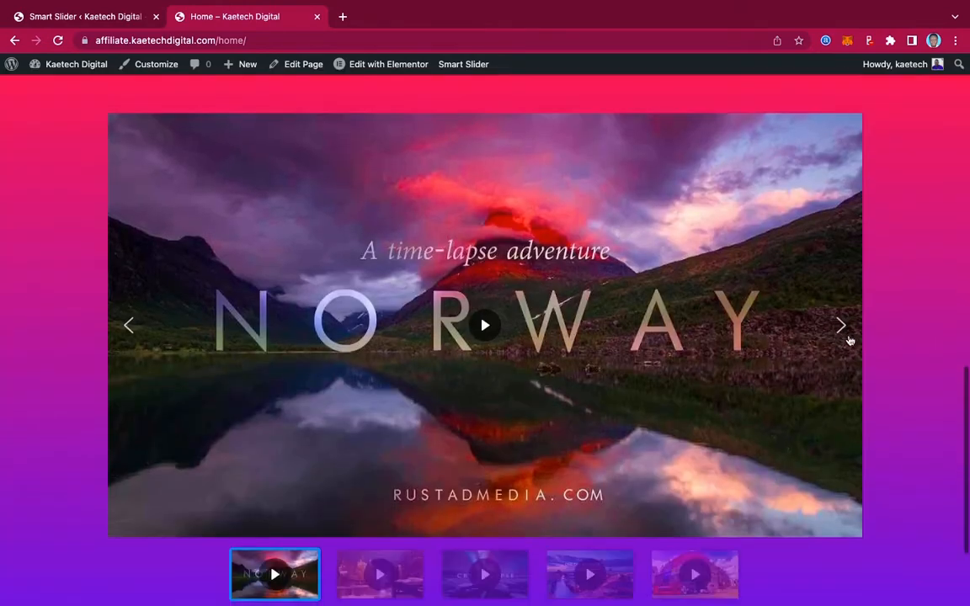
Step through the home page's video slider to the London Timelapse video and pause its playback.
left_click(842, 327)
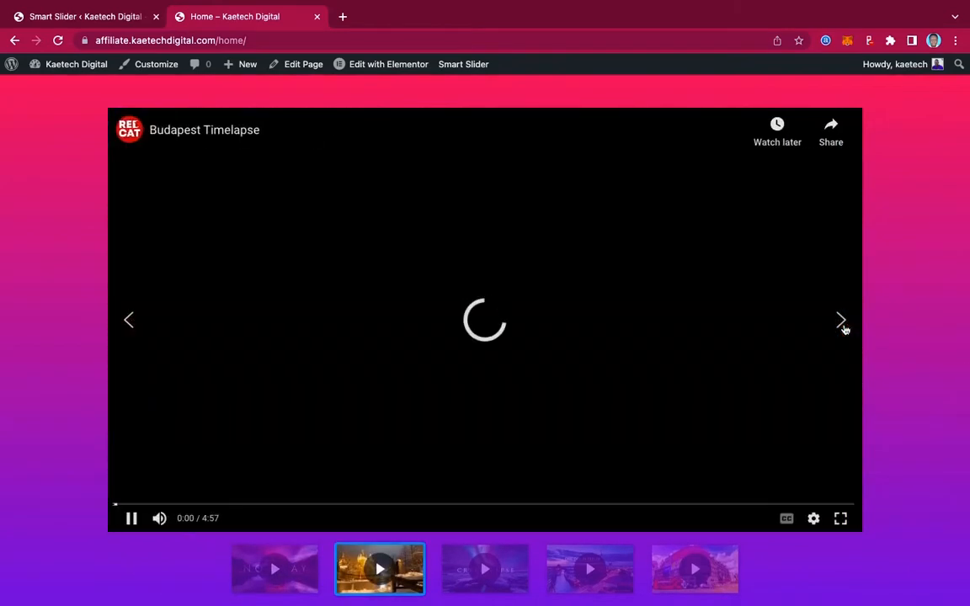
left_click(842, 327)
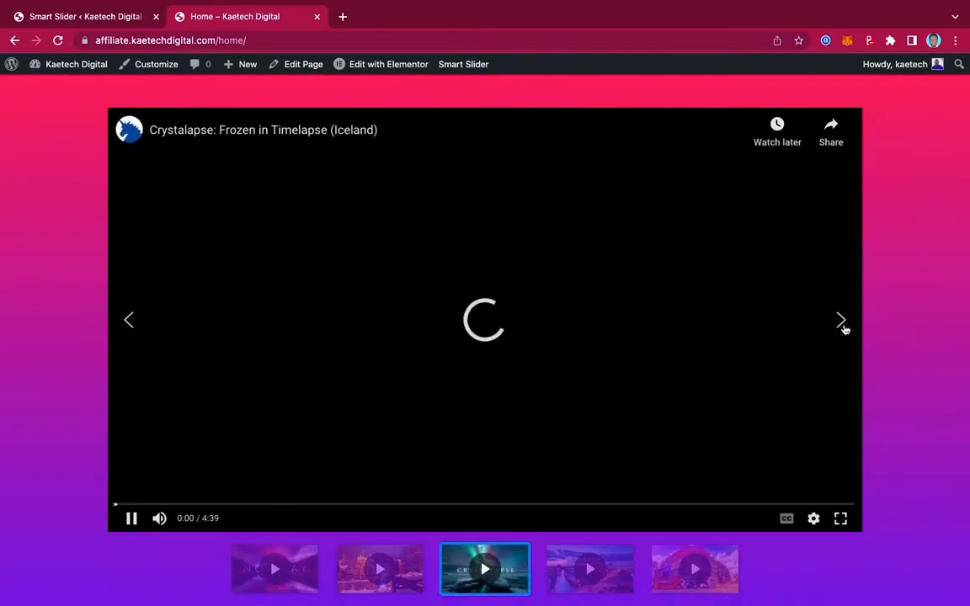
left_click(843, 327)
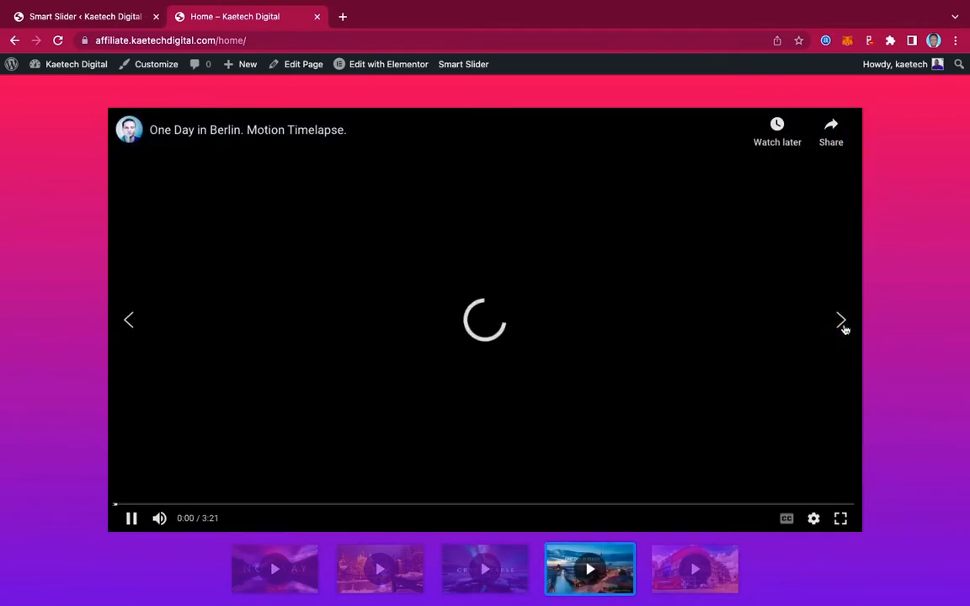
left_click(842, 326)
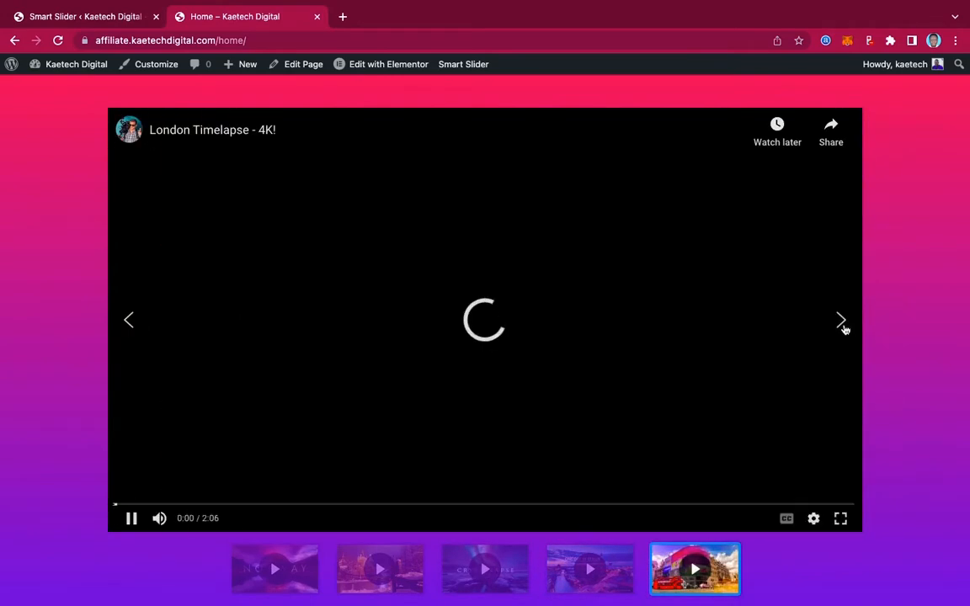
left_click(131, 519)
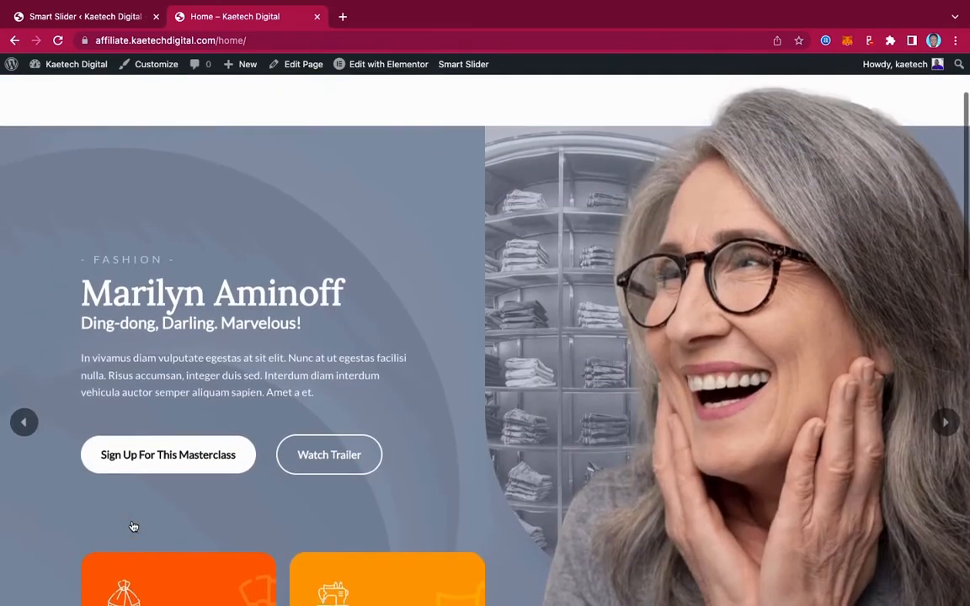
scroll(133, 527, "up", 3)
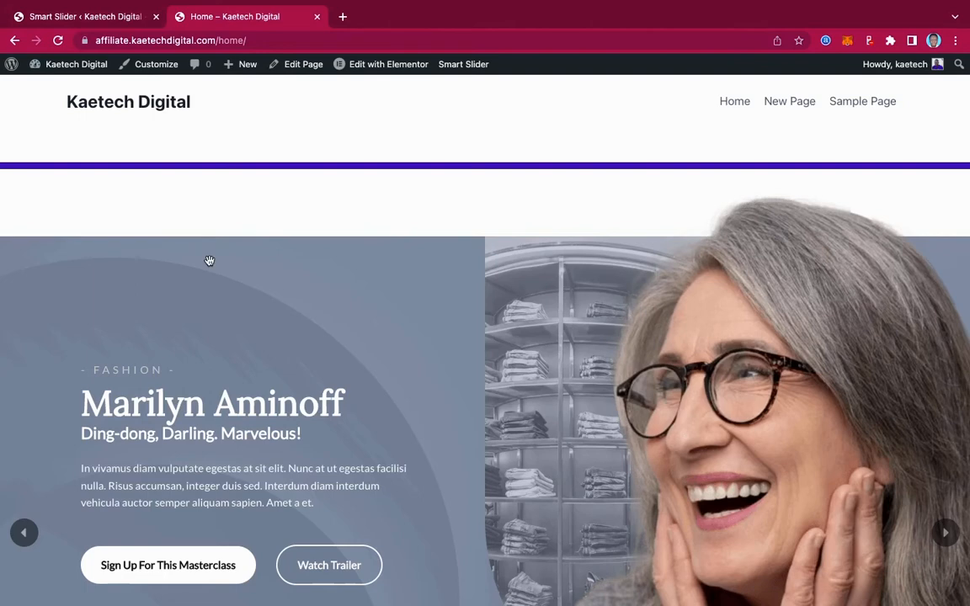
Go to the site's WordPress admin dashboard and open the page for adding new plugins.
mouse_move(69, 62)
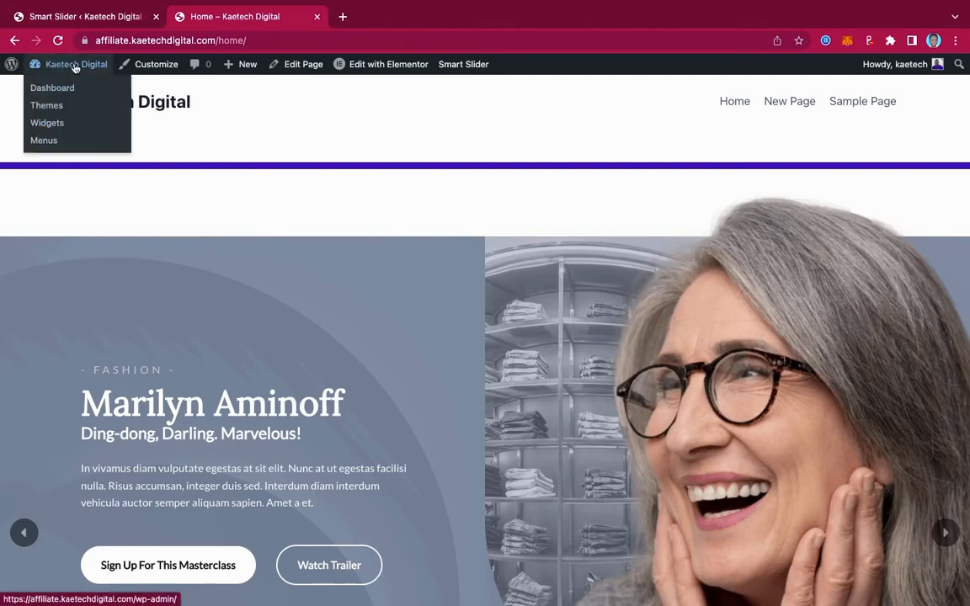
left_click(60, 90)
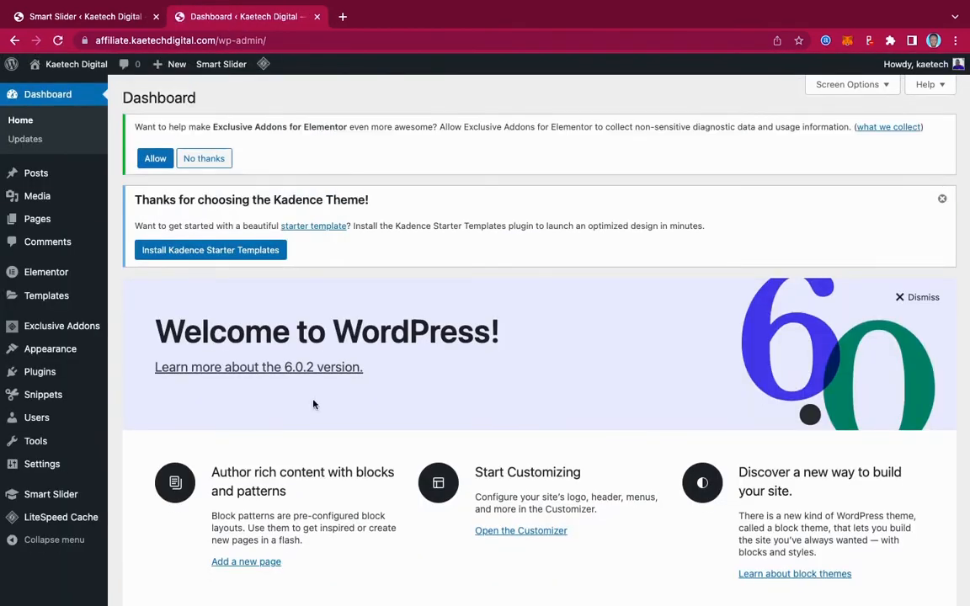
mouse_move(39, 349)
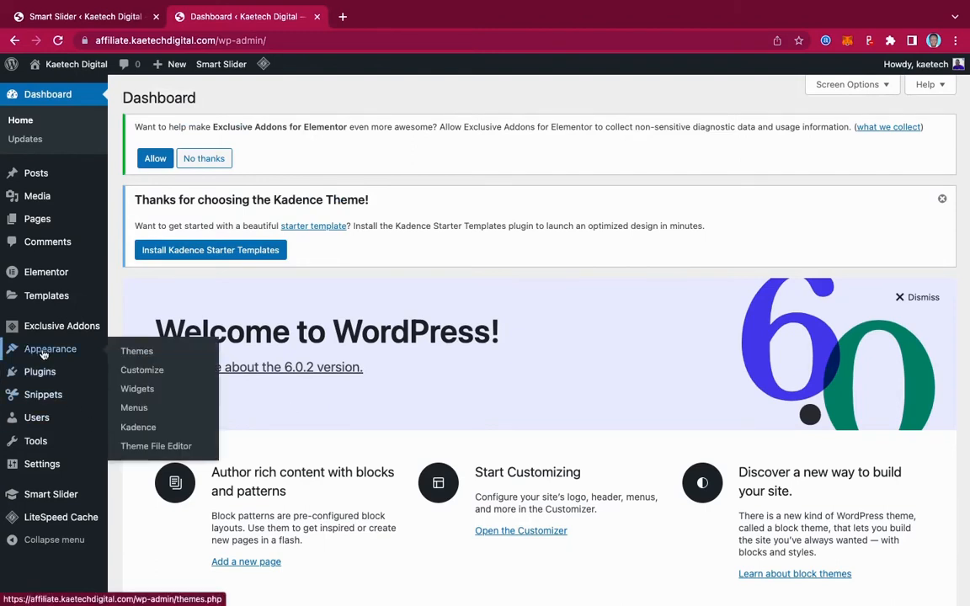
mouse_move(42, 372)
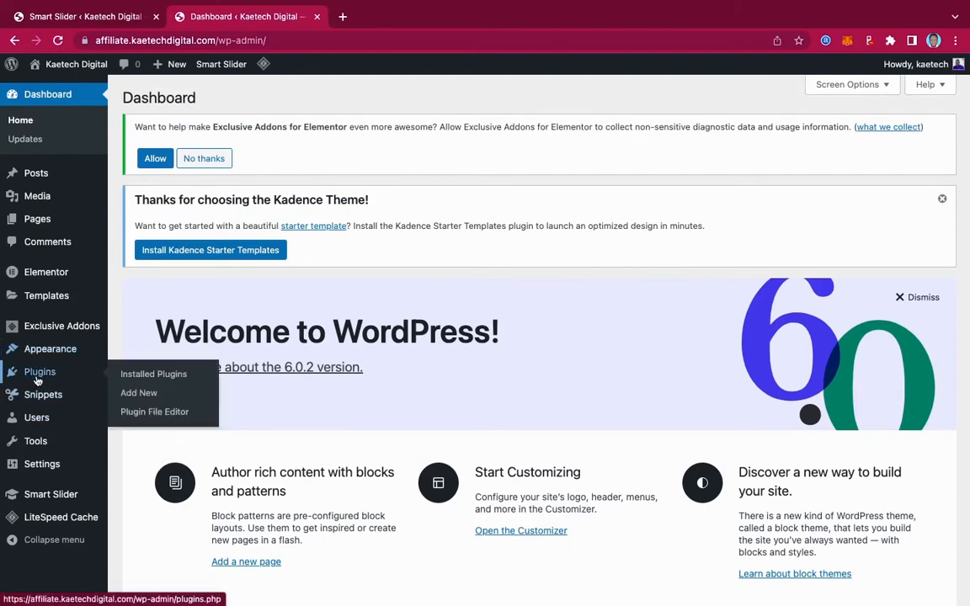
left_click(139, 394)
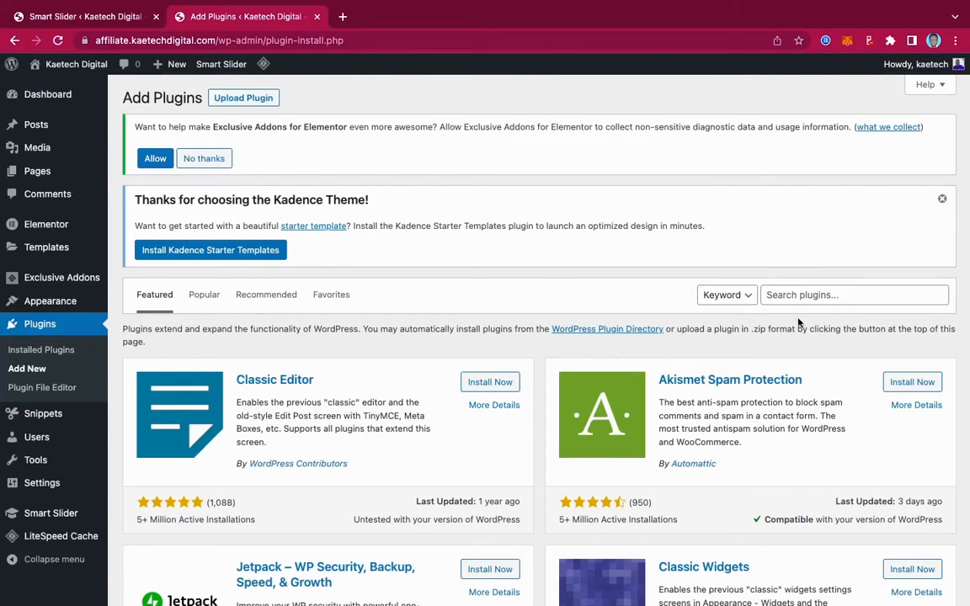
Search the plugin directory for "smart slider".
scroll(799, 322, "down", 2)
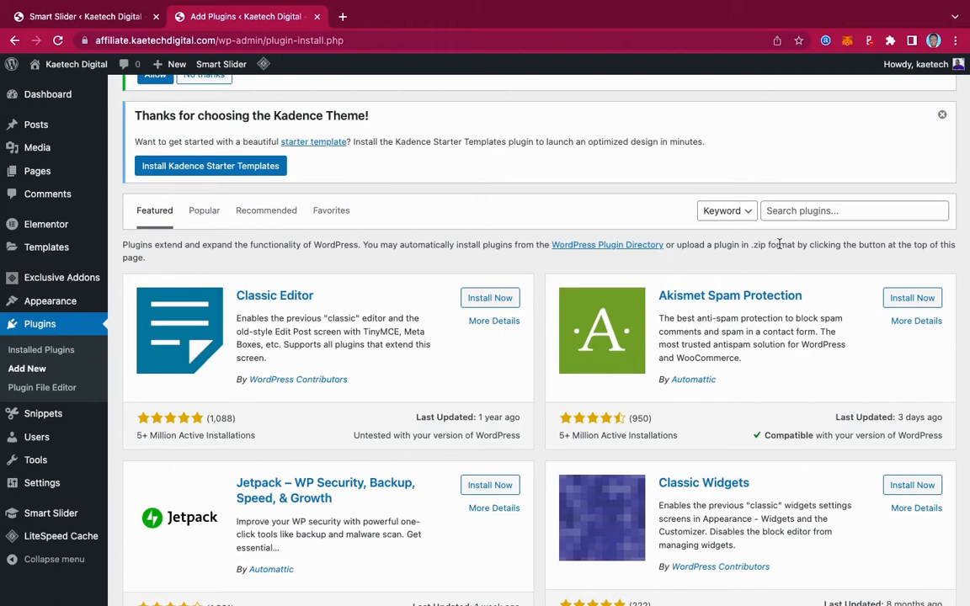
left_click(797, 211)
type("s")
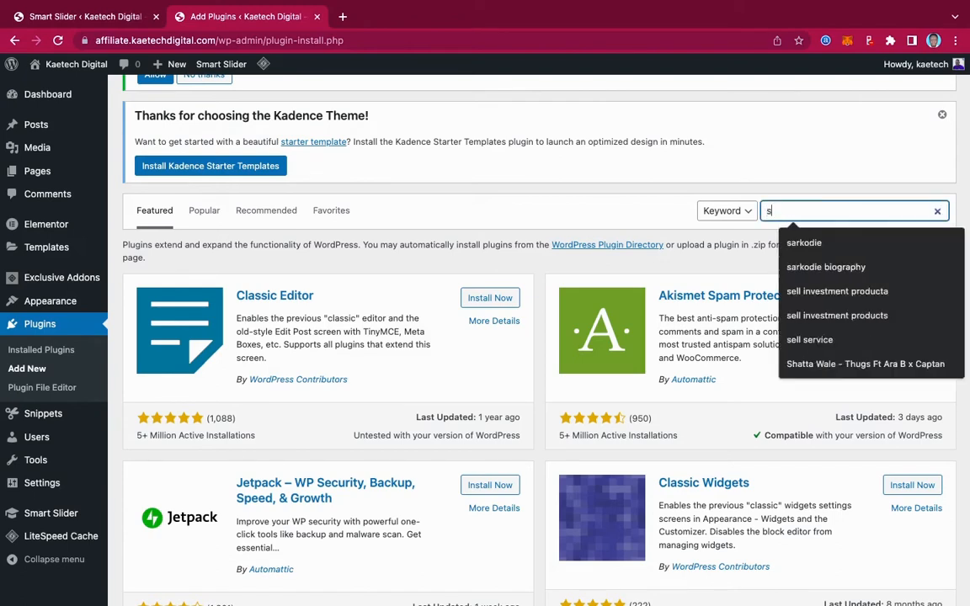
type("mart sli")
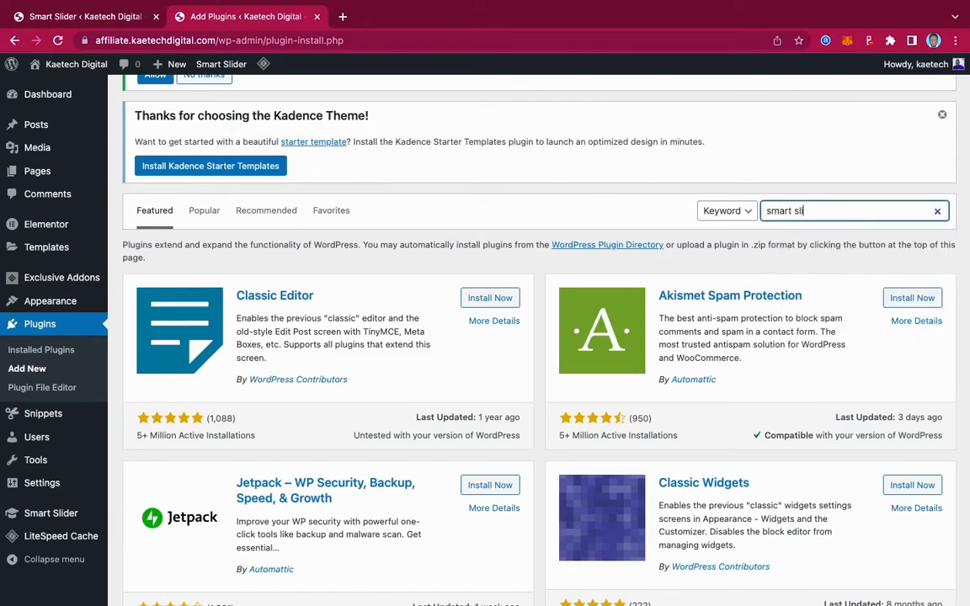
type("der")
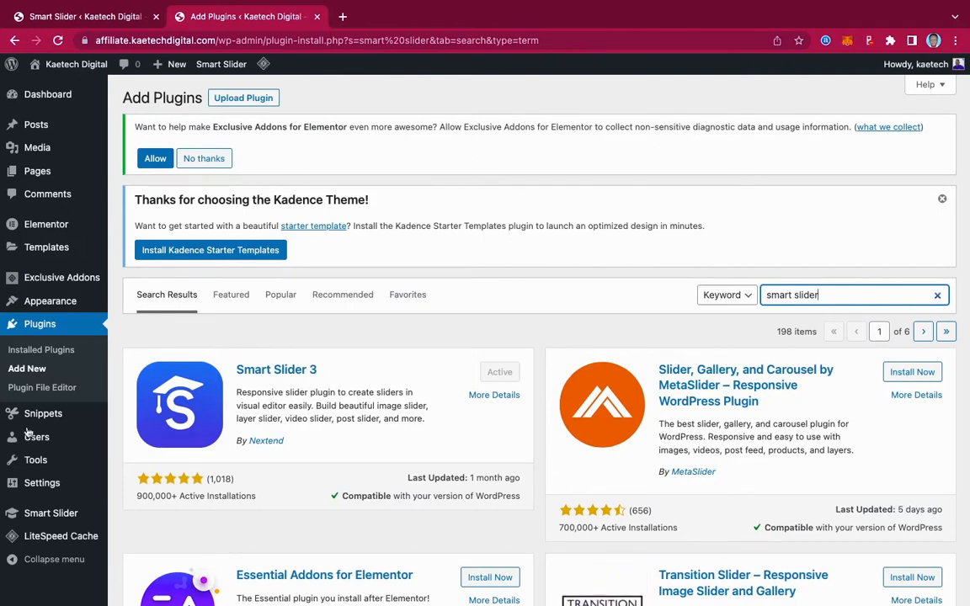
Open the Smart Slider dashboard and look over the existing slider projects.
mouse_move(46, 520)
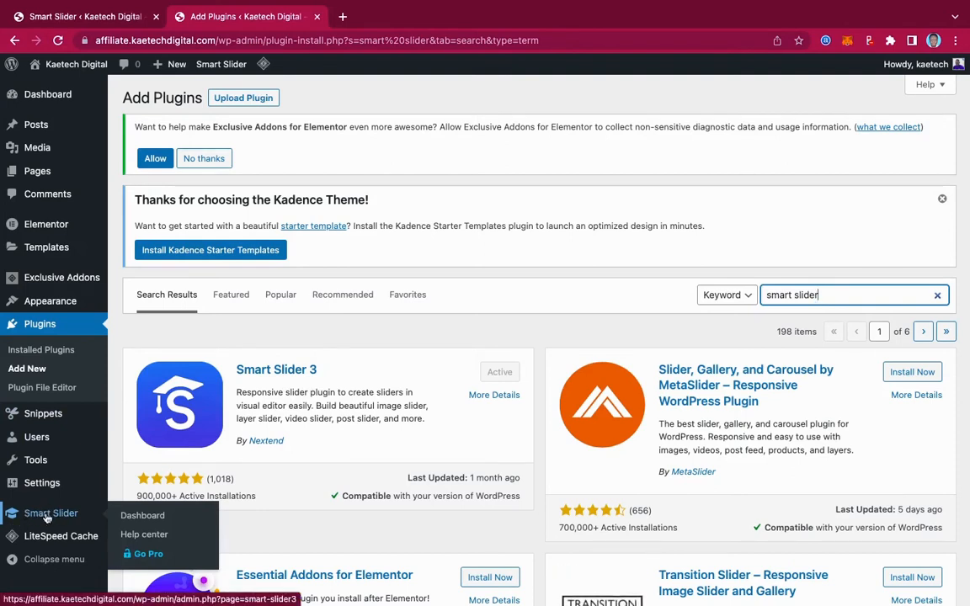
left_click(145, 517)
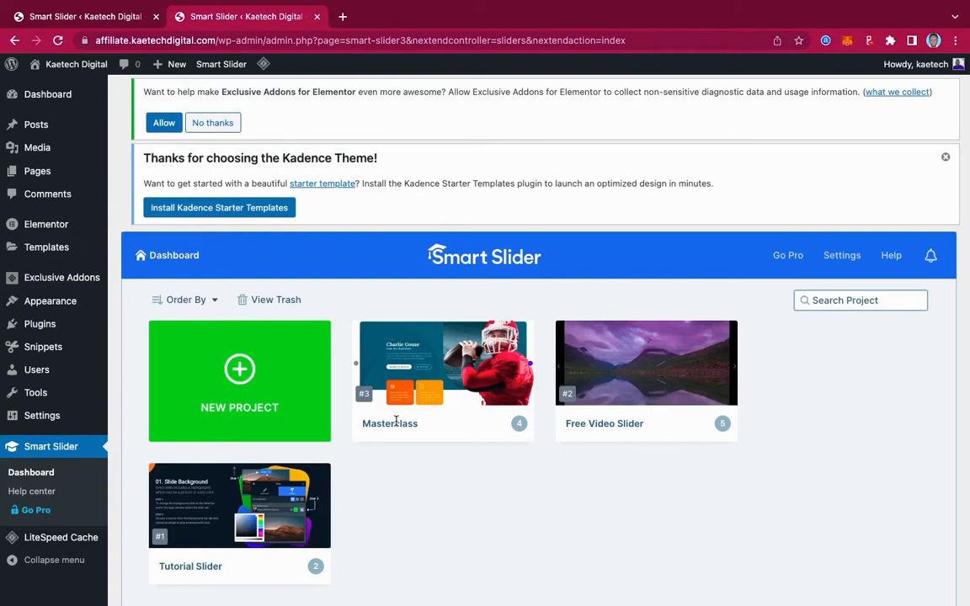
scroll(396, 422, "down", 3)
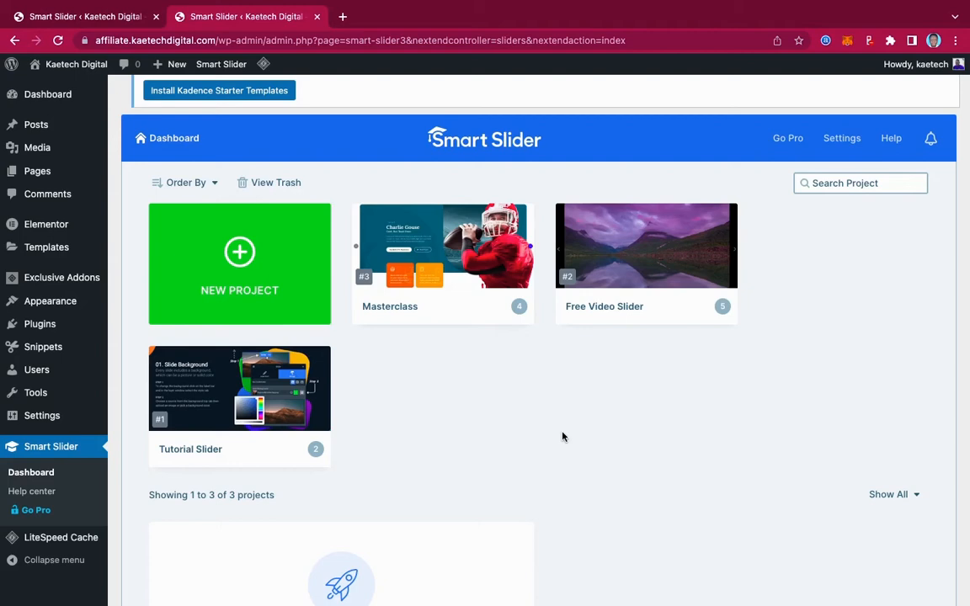
scroll(668, 408, "up", 2)
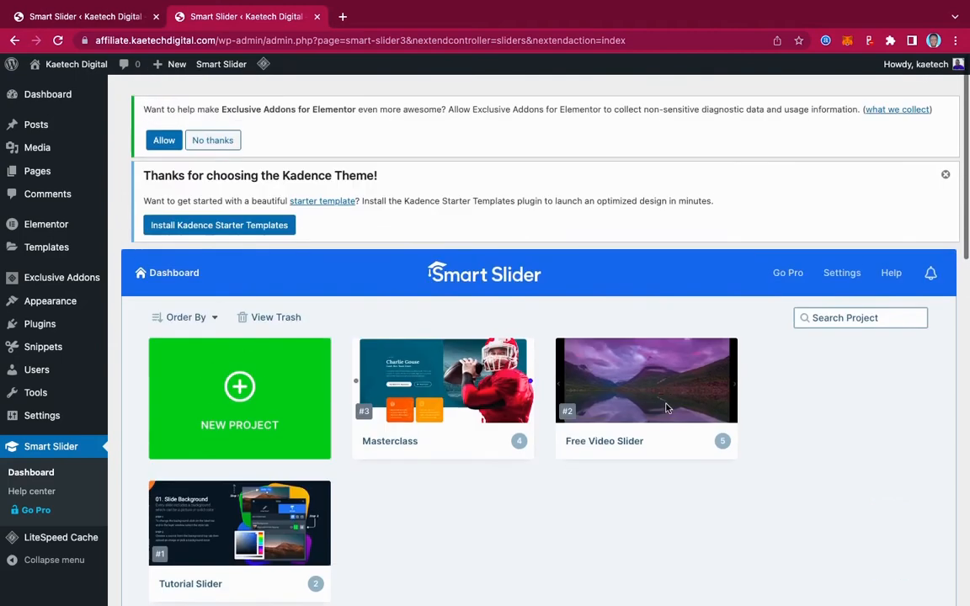
scroll(668, 409, "down", 2)
scroll(668, 409, "down", 4)
scroll(667, 408, "up", 3)
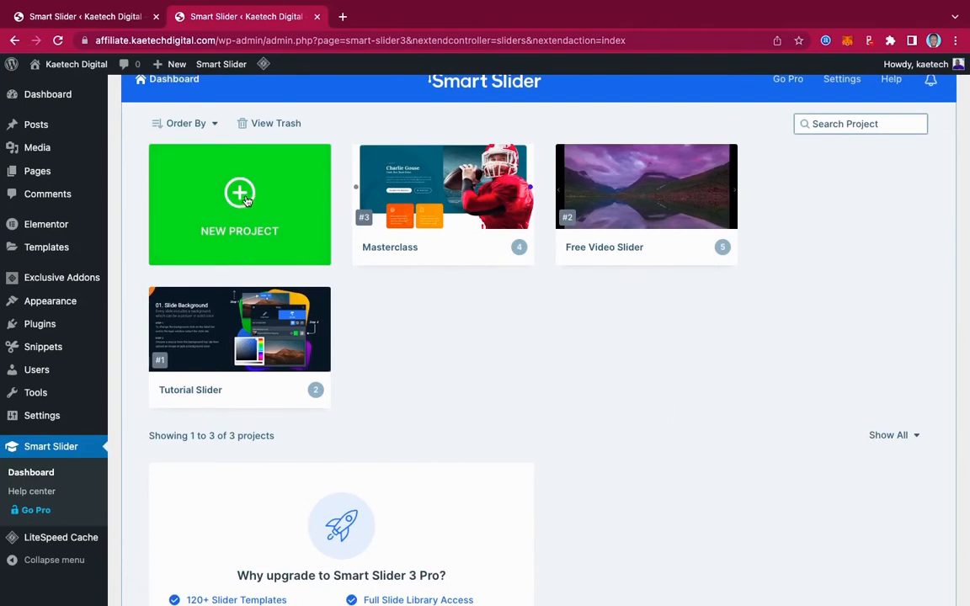
mouse_move(285, 332)
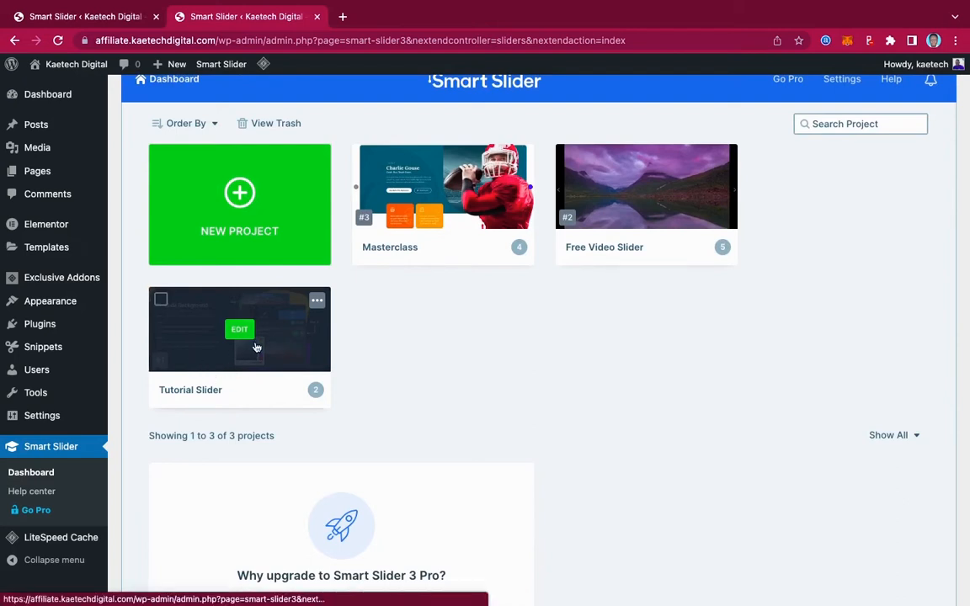
mouse_move(448, 174)
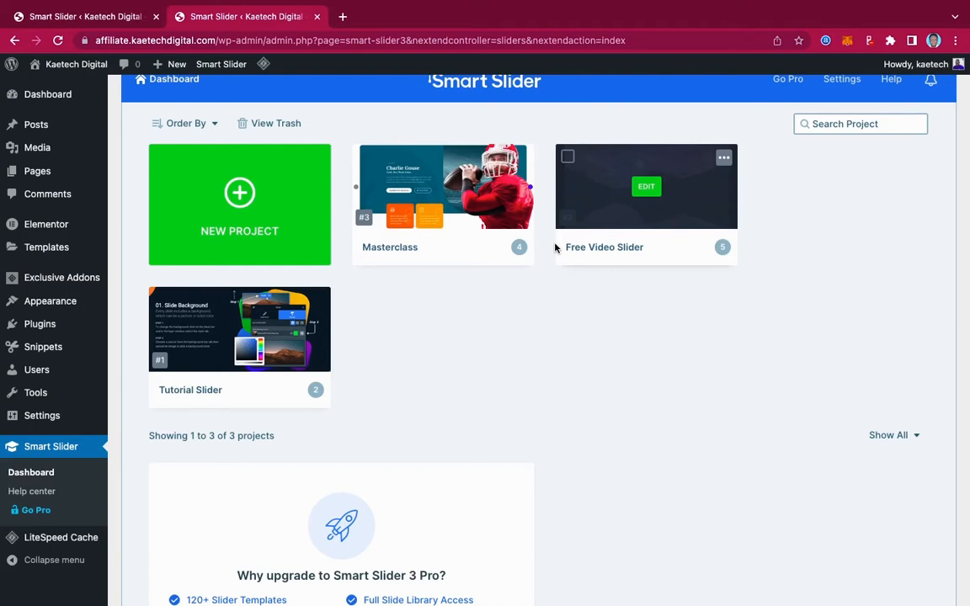
Start a new Smart Slider project from a template to open the template library.
left_click(240, 196)
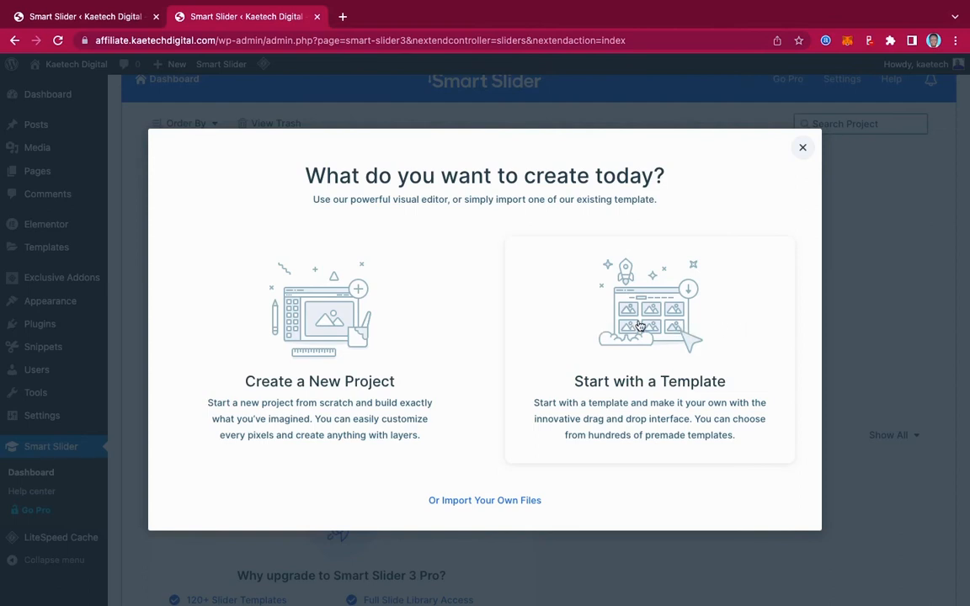
left_click(662, 322)
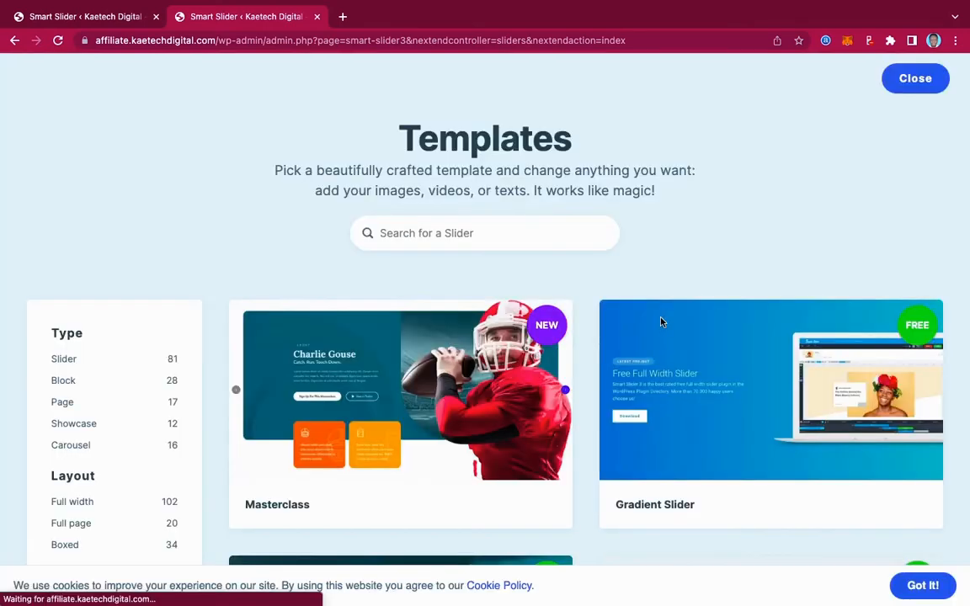
mouse_move(797, 398)
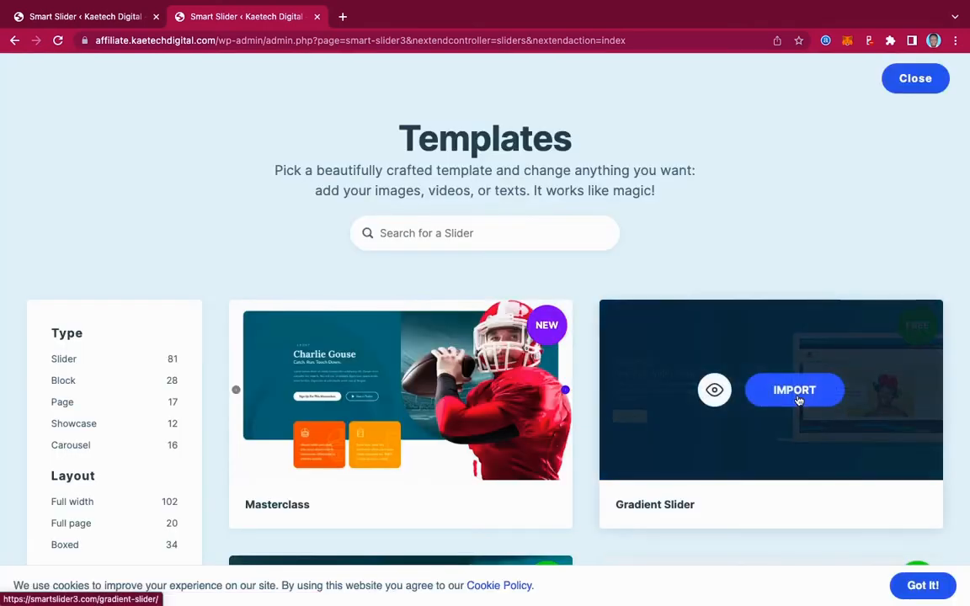
Examine the free slider templates available in the template library.
scroll(799, 399, "down", 9)
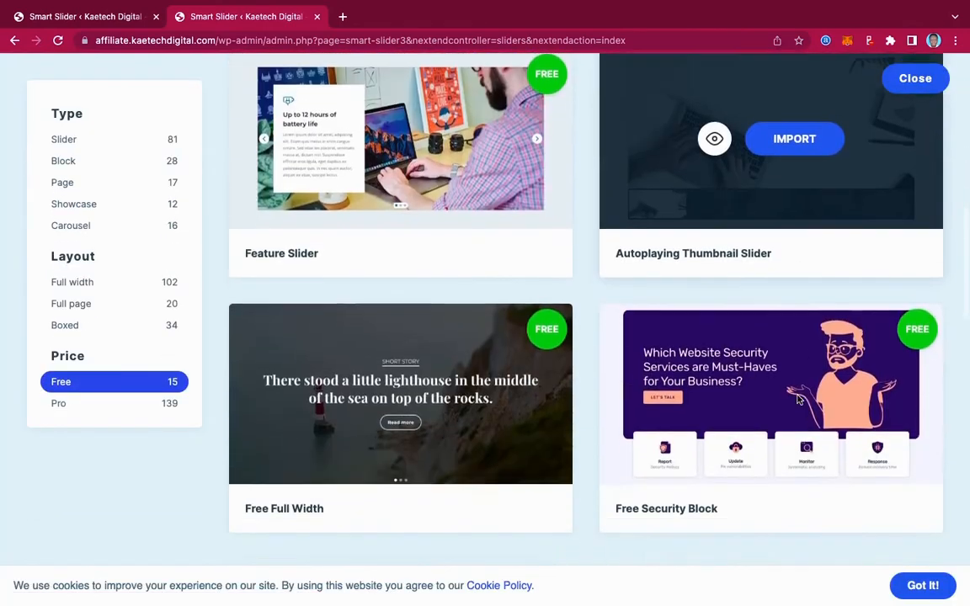
scroll(799, 399, "down", 10)
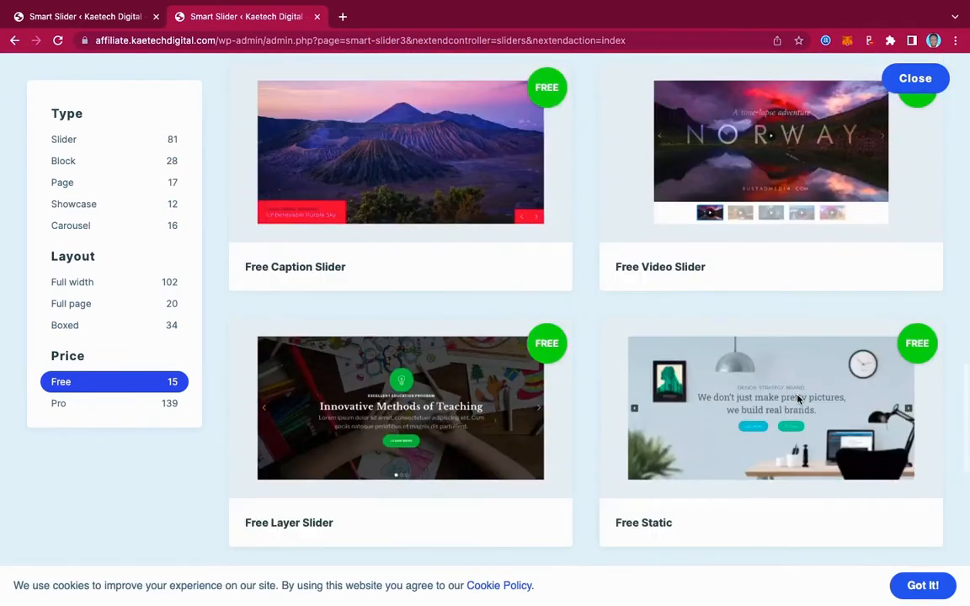
scroll(798, 399, "down", 6)
scroll(798, 399, "up", 2)
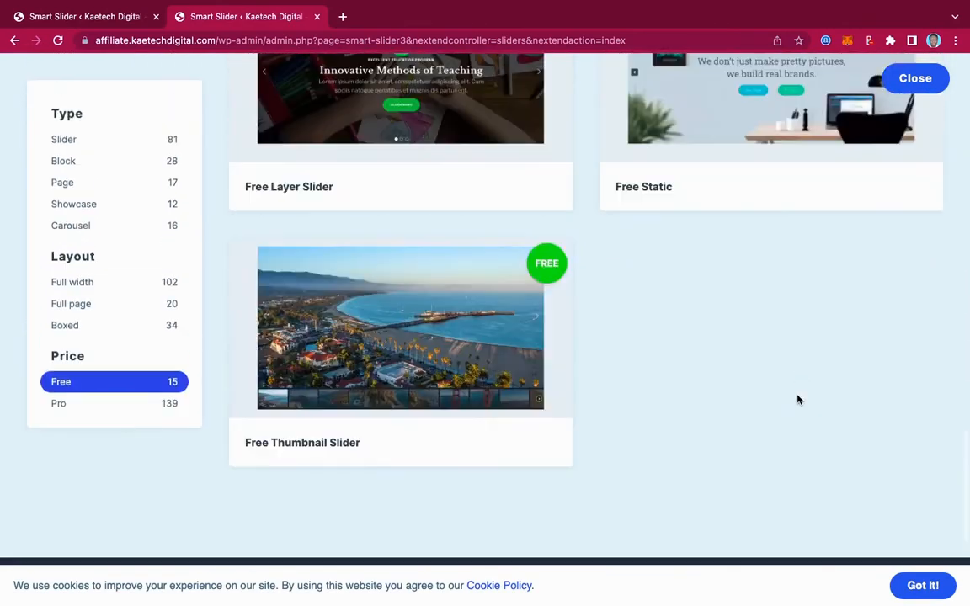
scroll(799, 399, "up", 6)
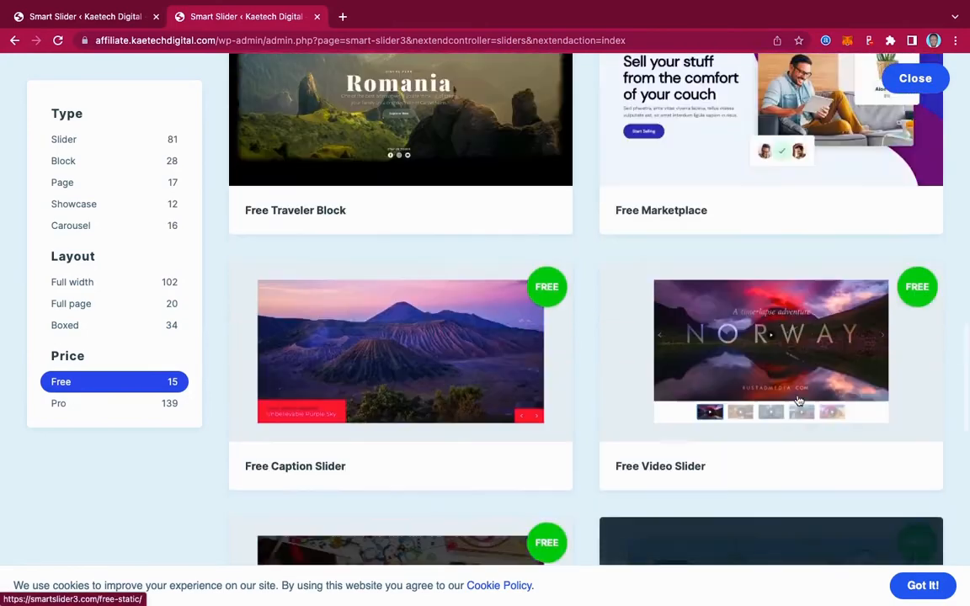
scroll(798, 401, "up", 6)
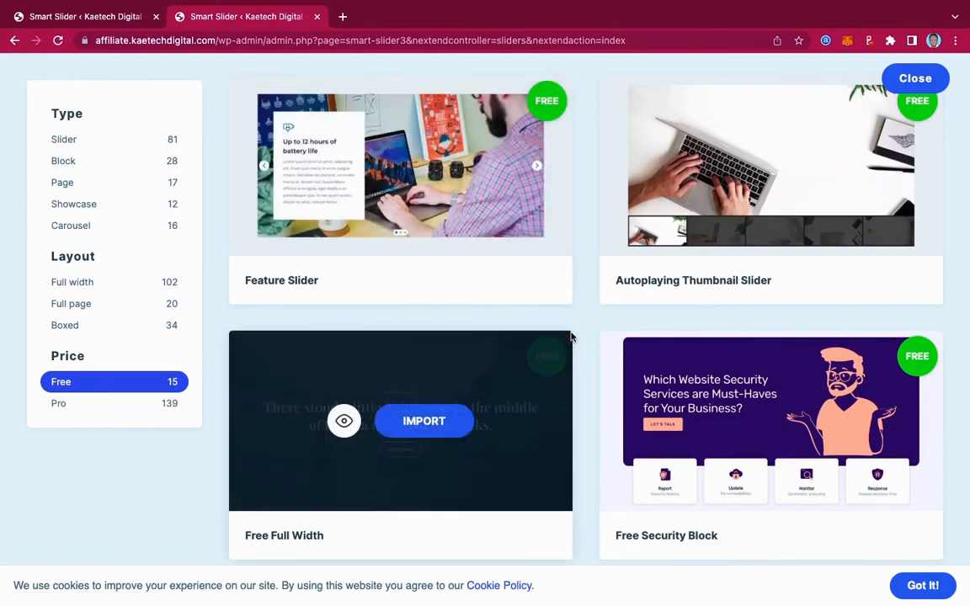
scroll(570, 337, "up", 8)
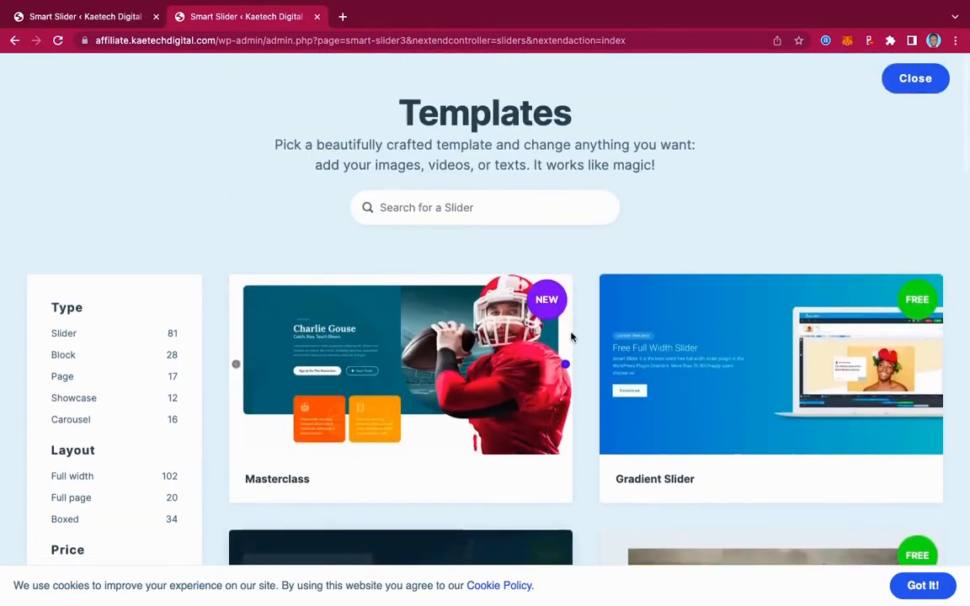
Find the free Full Width Post Slider template in the library and import it as a new slider.
scroll(571, 337, "down", 3)
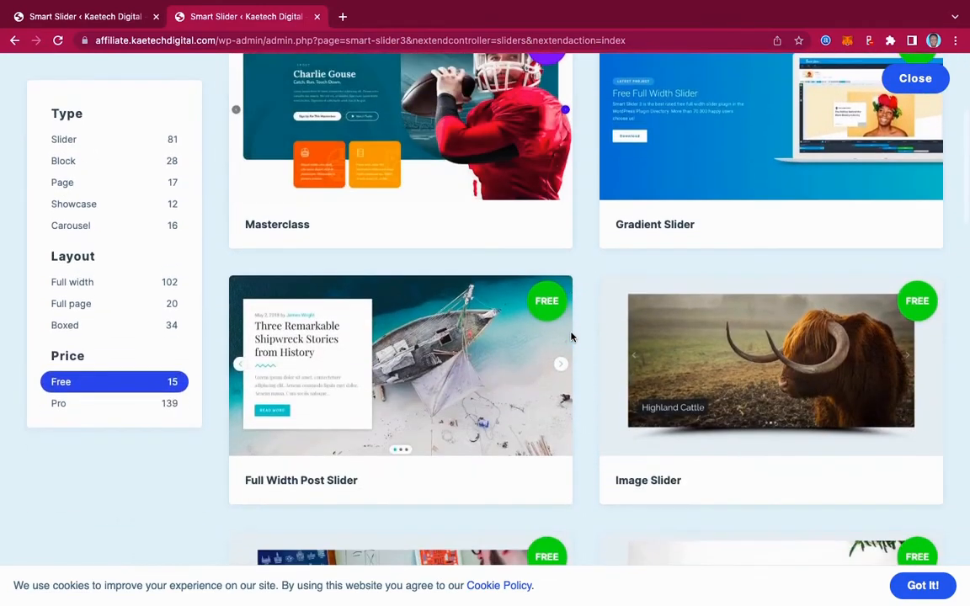
scroll(570, 337, "down", 2)
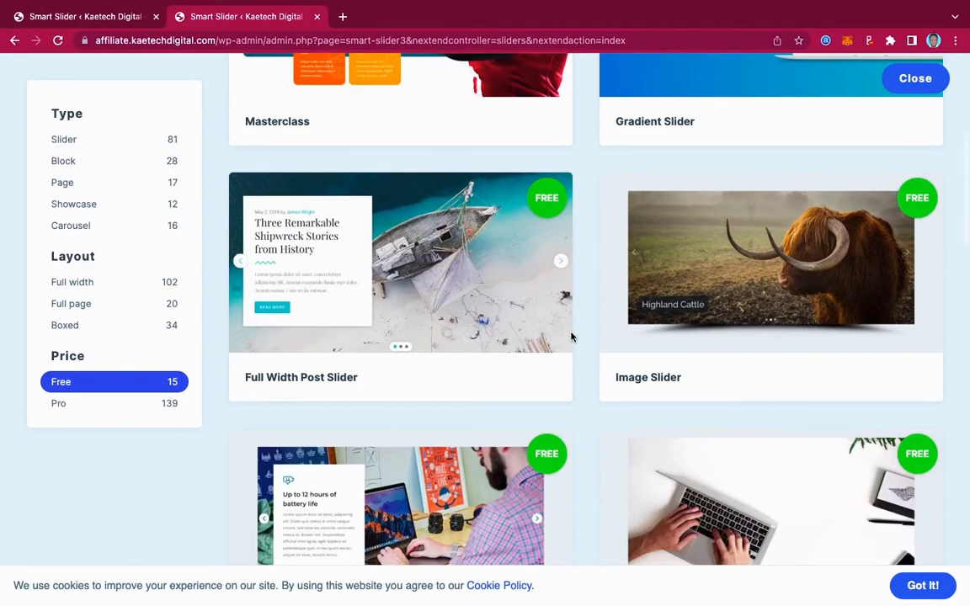
scroll(571, 337, "down", 3)
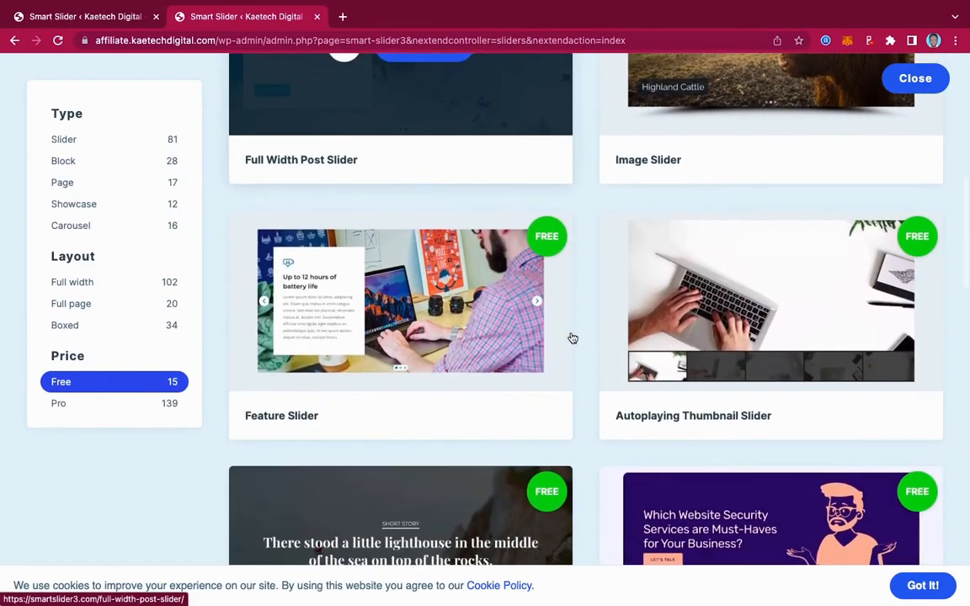
scroll(572, 338, "down", 1)
scroll(571, 338, "down", 1)
scroll(572, 338, "up", 1)
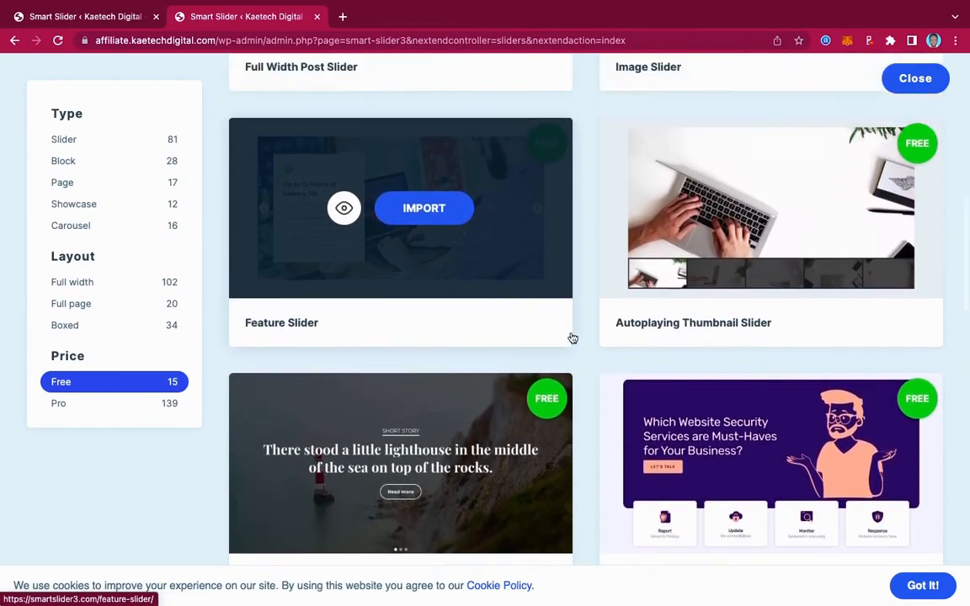
scroll(572, 337, "up", 3)
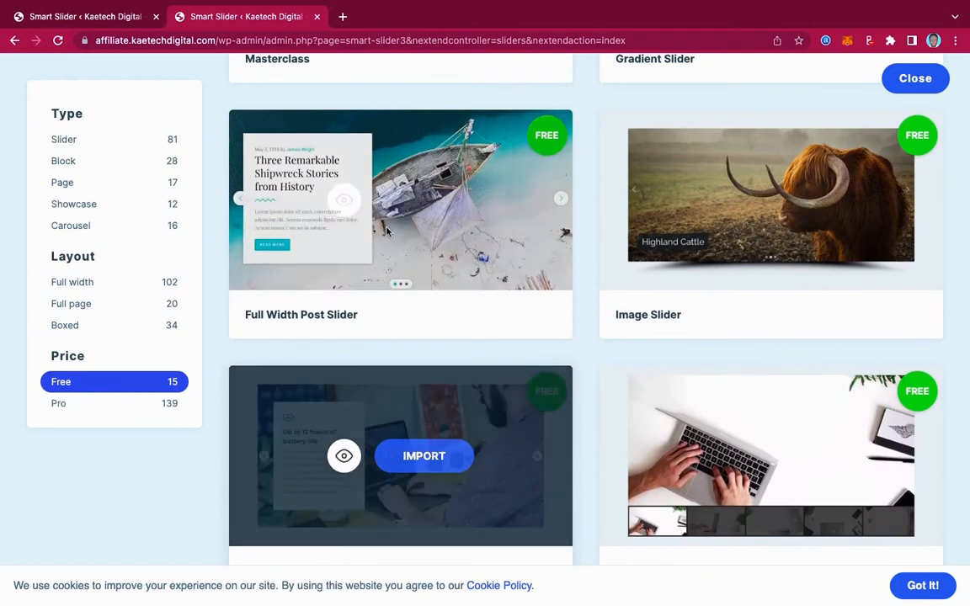
scroll(542, 282, "up", 2)
scroll(543, 282, "down", 2)
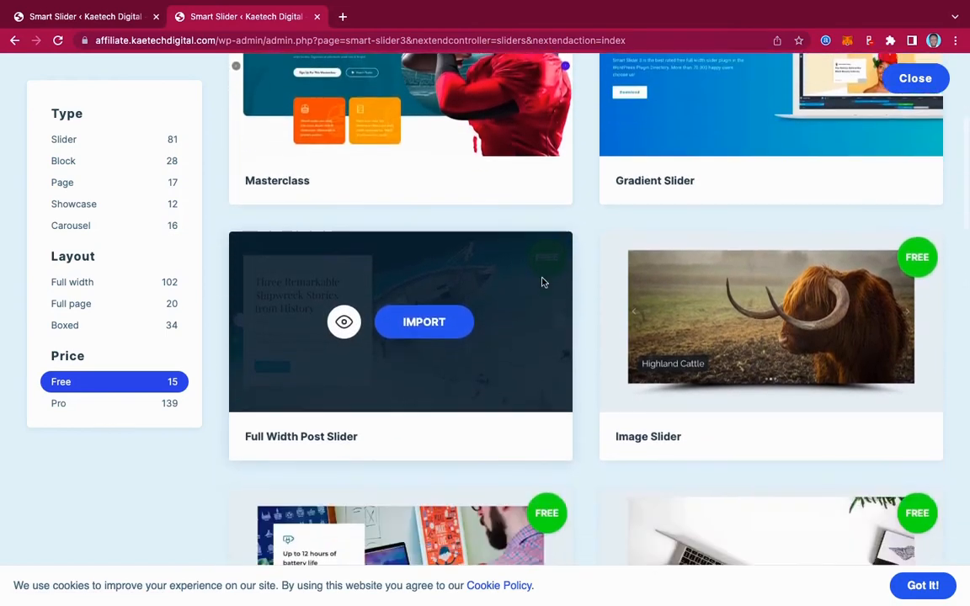
left_click(427, 276)
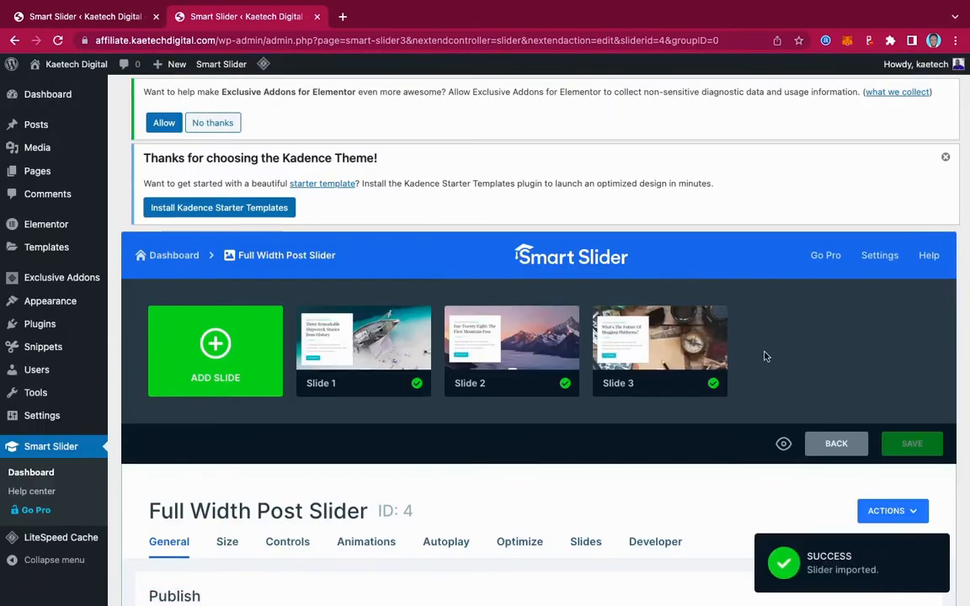
Open Slide 1 of the imported Full Width Post Slider for editing.
scroll(764, 349, "down", 1)
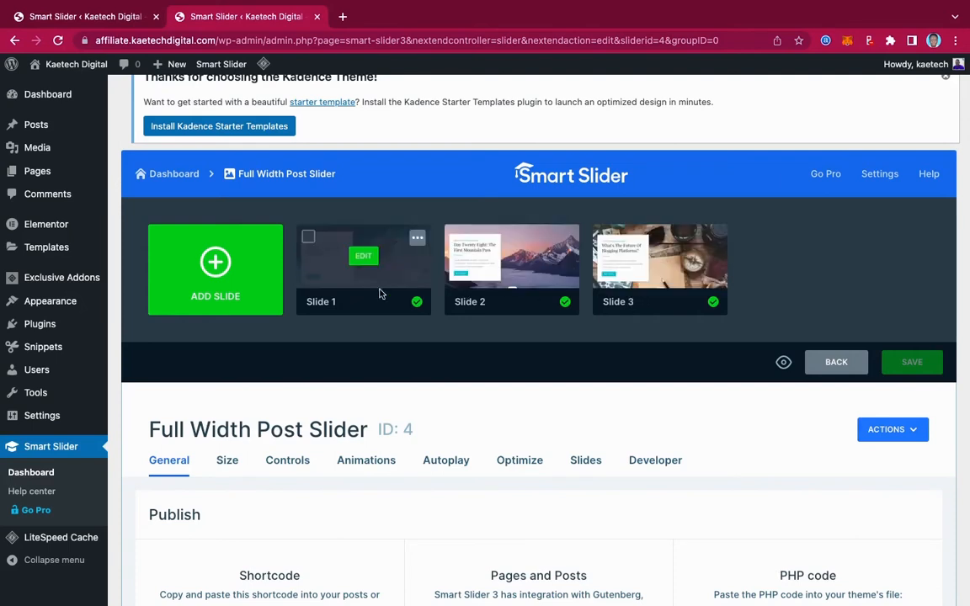
left_click_drag(396, 257, 359, 269)
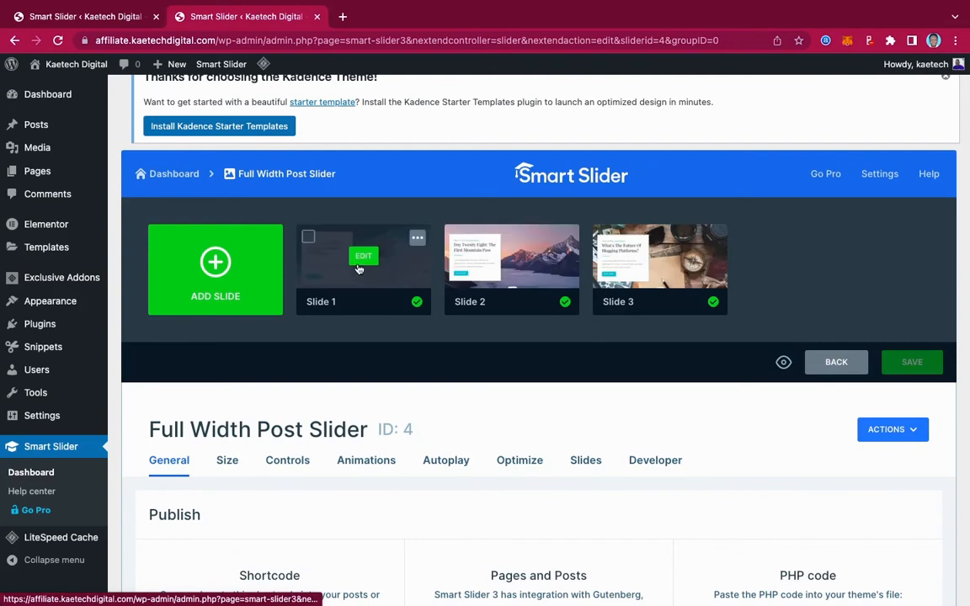
scroll(357, 282, "down", 2)
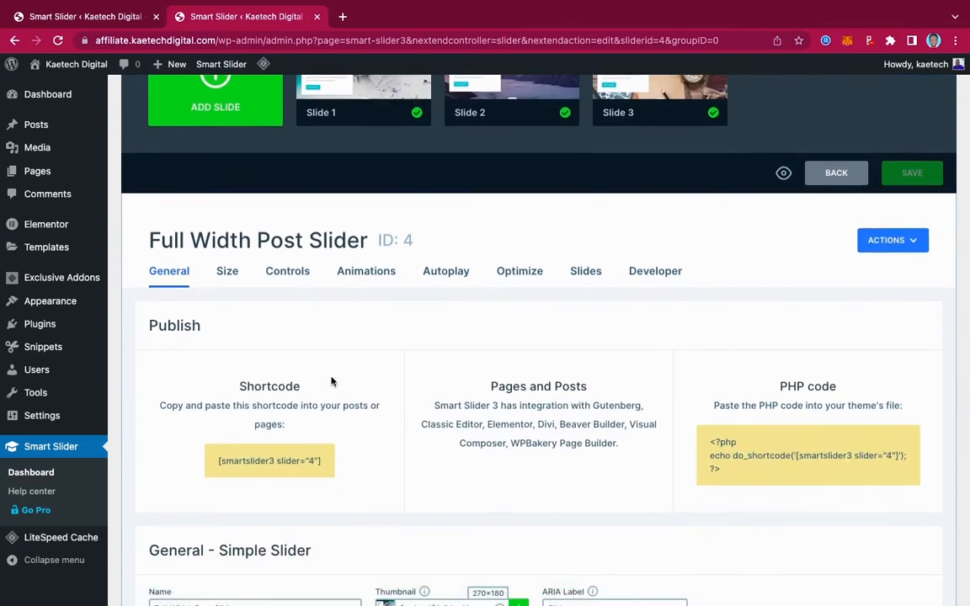
scroll(332, 381, "up", 3)
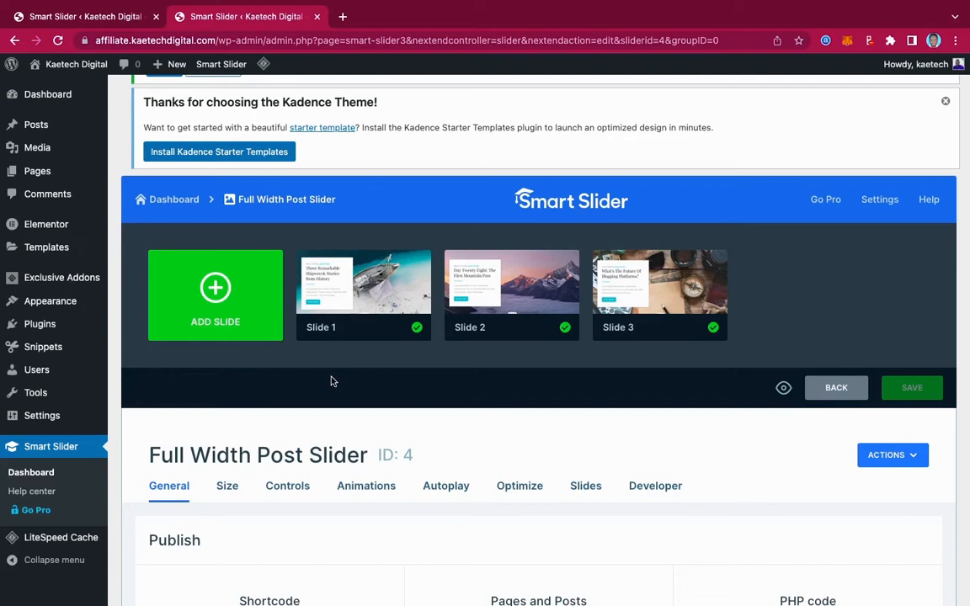
scroll(433, 360, "down", 1)
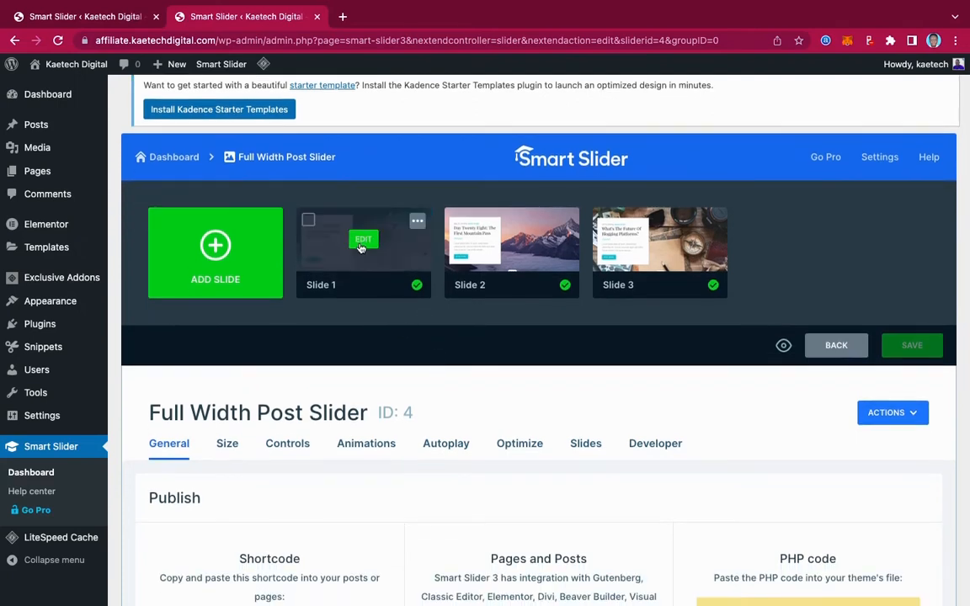
left_click(362, 242)
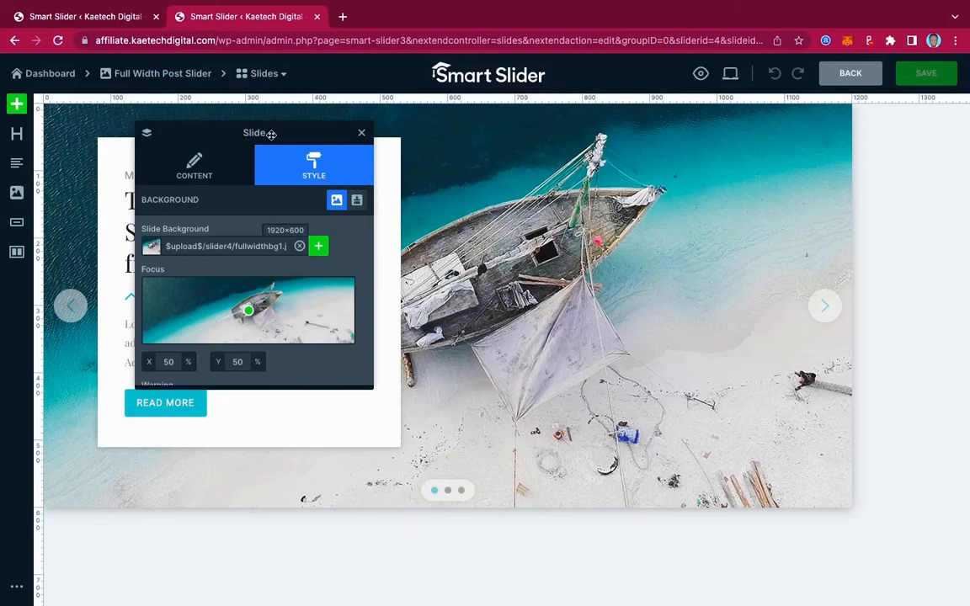
Move the slide settings window clear of the white text card and view the slide's content settings.
left_click_drag(281, 132, 849, 165)
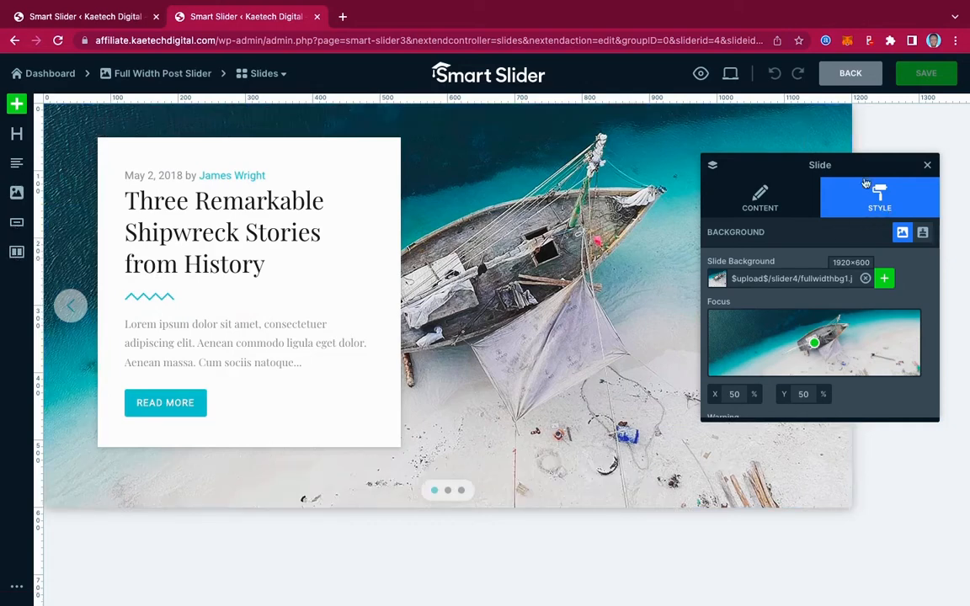
left_click_drag(823, 163, 658, 161)
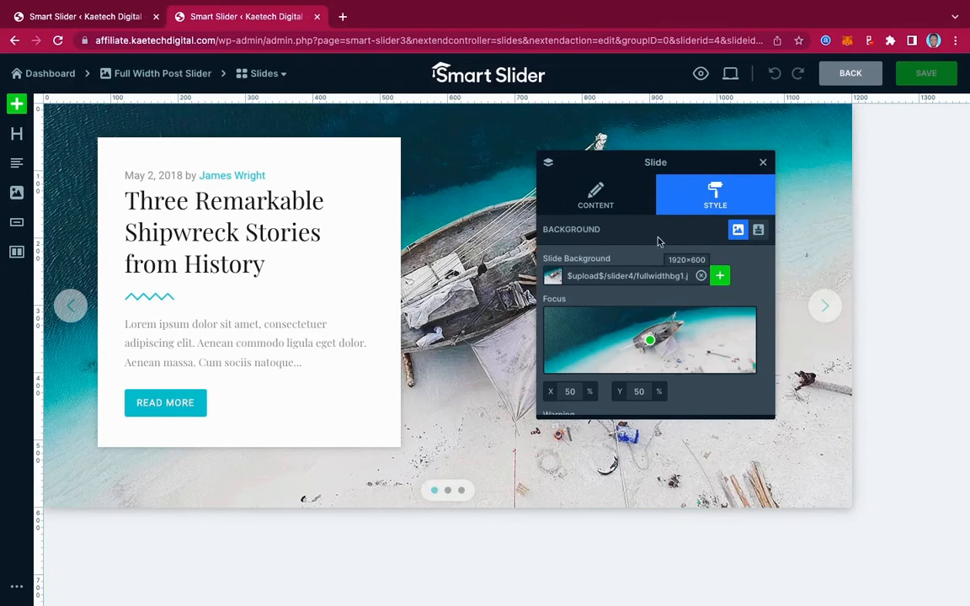
left_click(596, 200)
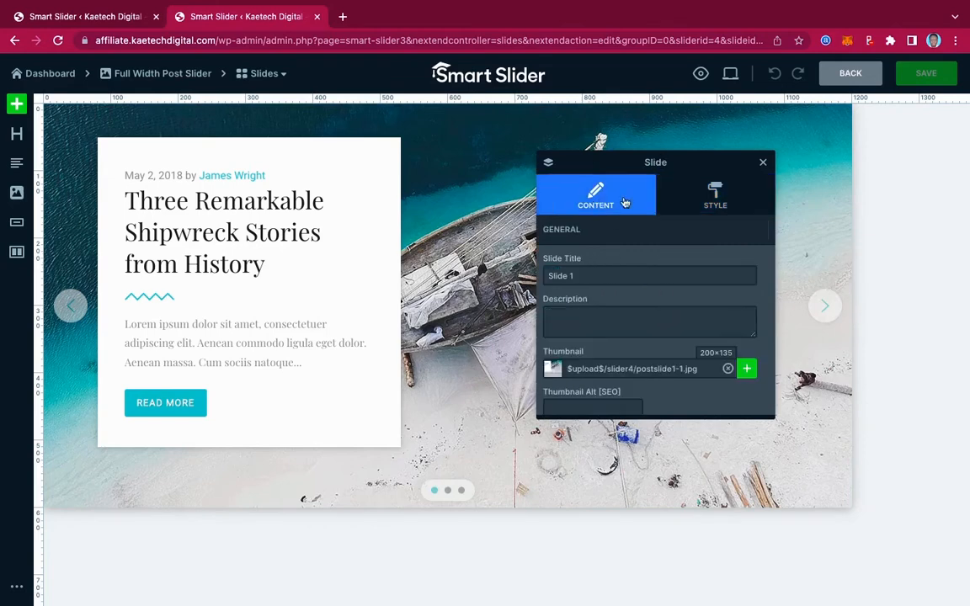
Remove the slide's shipwreck background image and open the media library for a replacement.
left_click(713, 200)
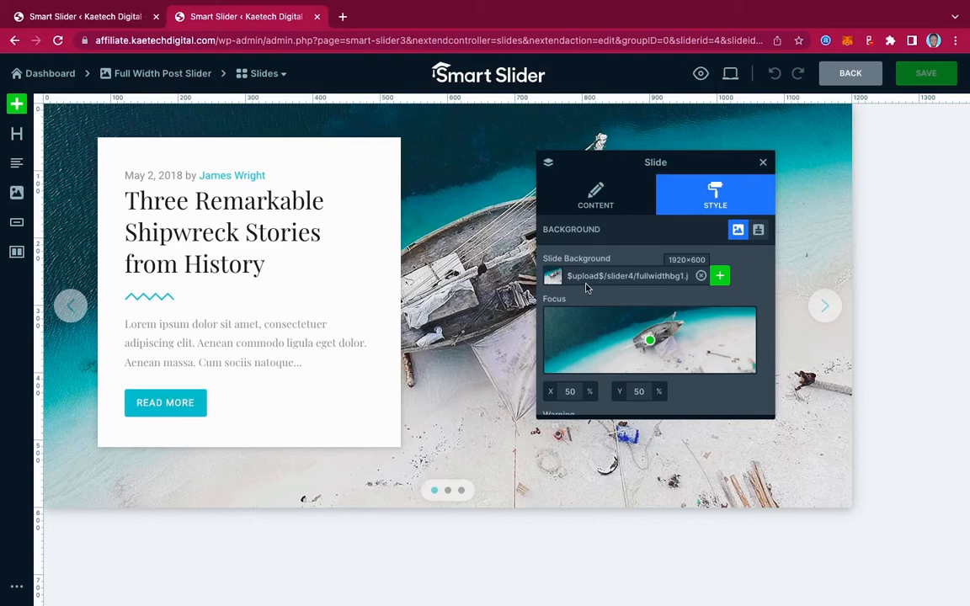
left_click(702, 278)
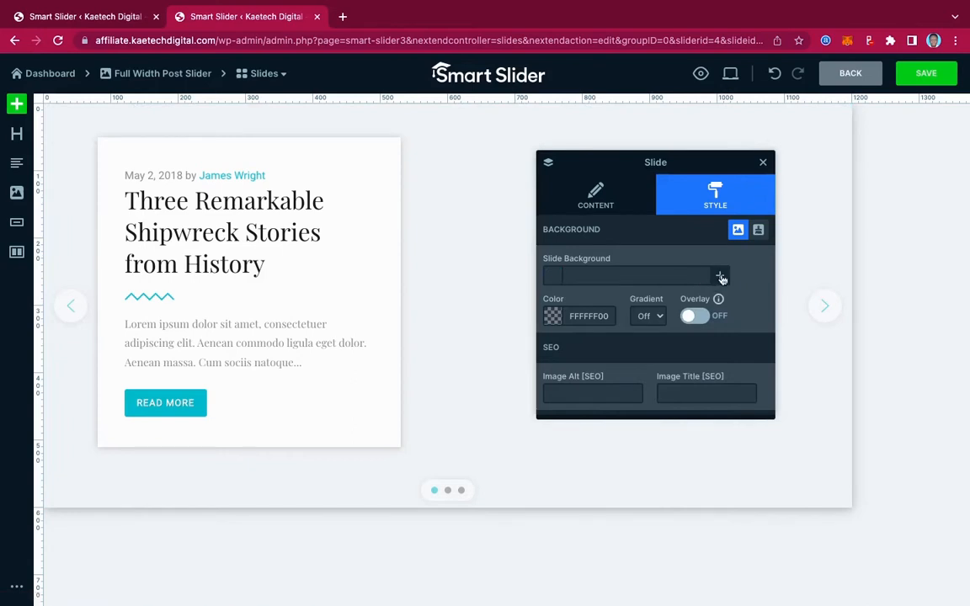
left_click(721, 277)
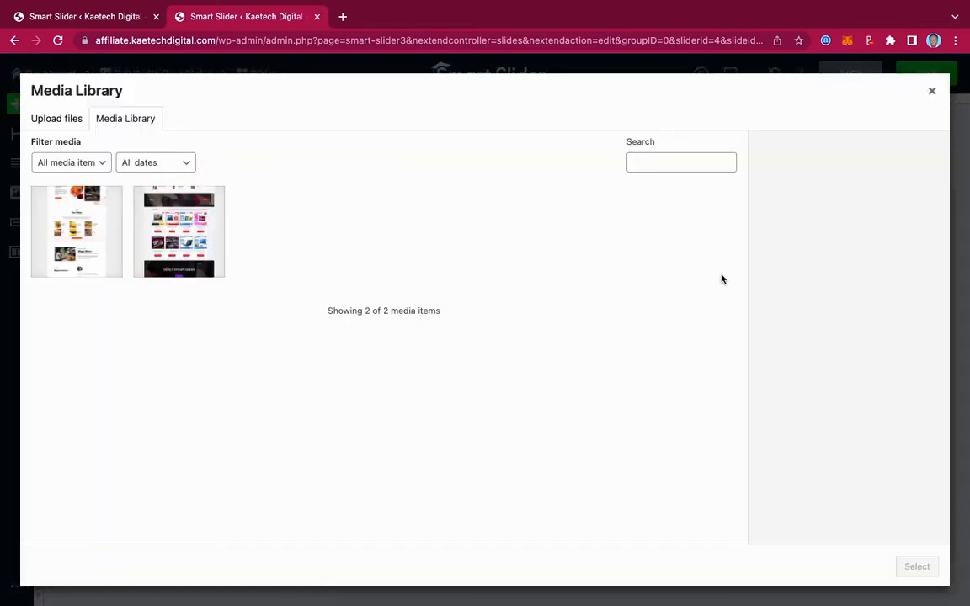
Start a file upload and browse to the Images folder inside the Desktop's Pick & Eat folder.
left_click(59, 122)
left_click(462, 337)
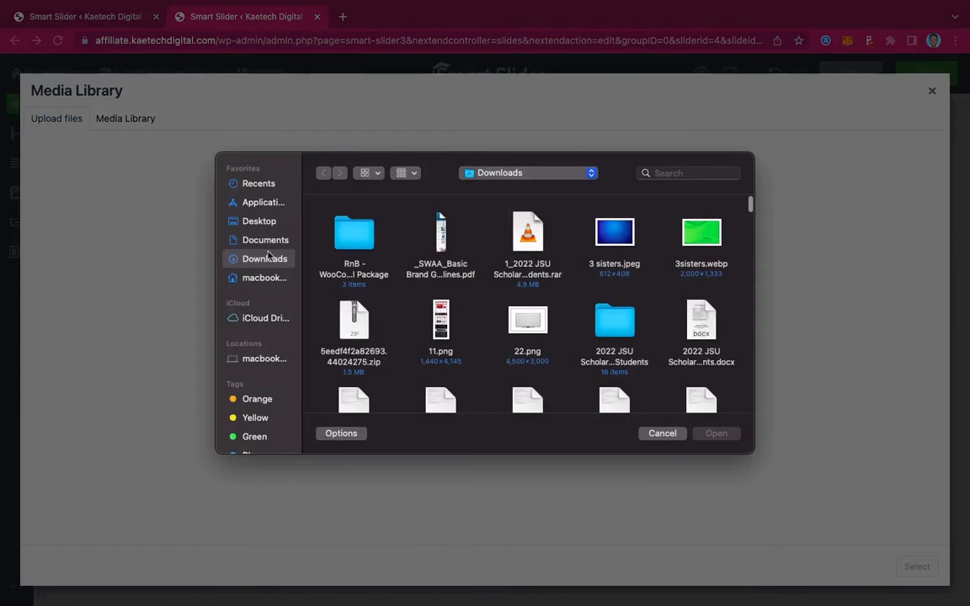
left_click(261, 223)
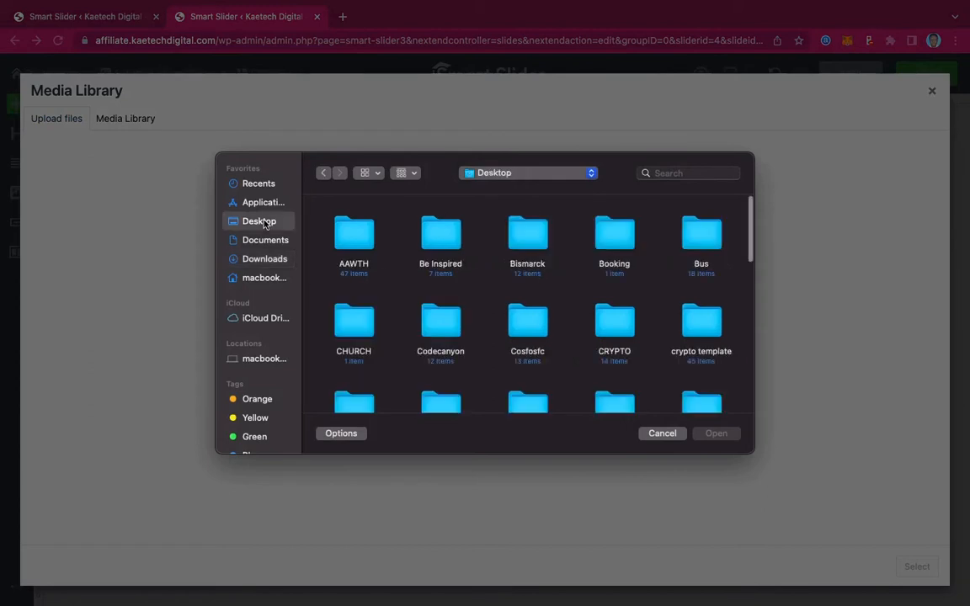
scroll(654, 315, "down", 2)
scroll(654, 315, "down", 2)
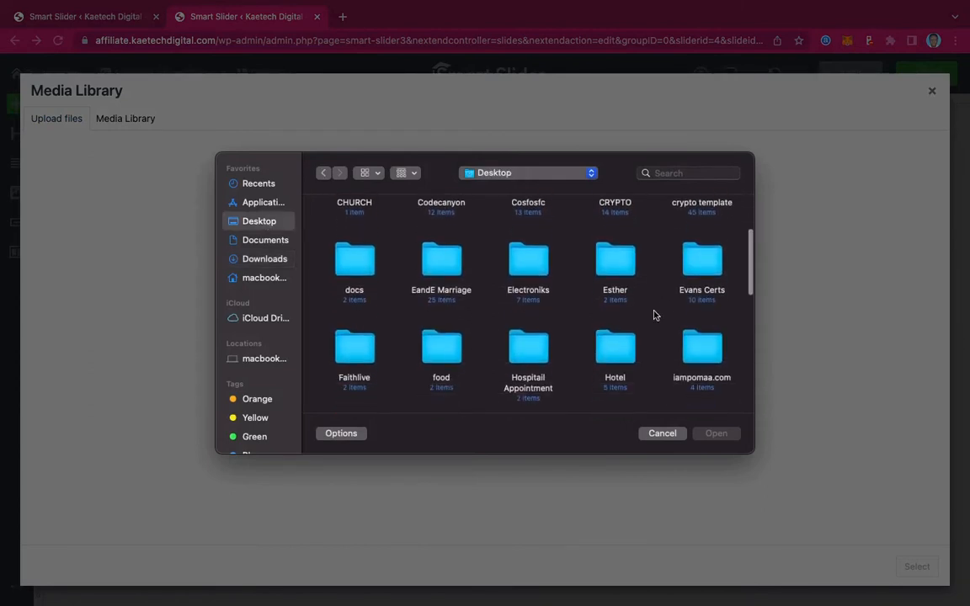
key("p")
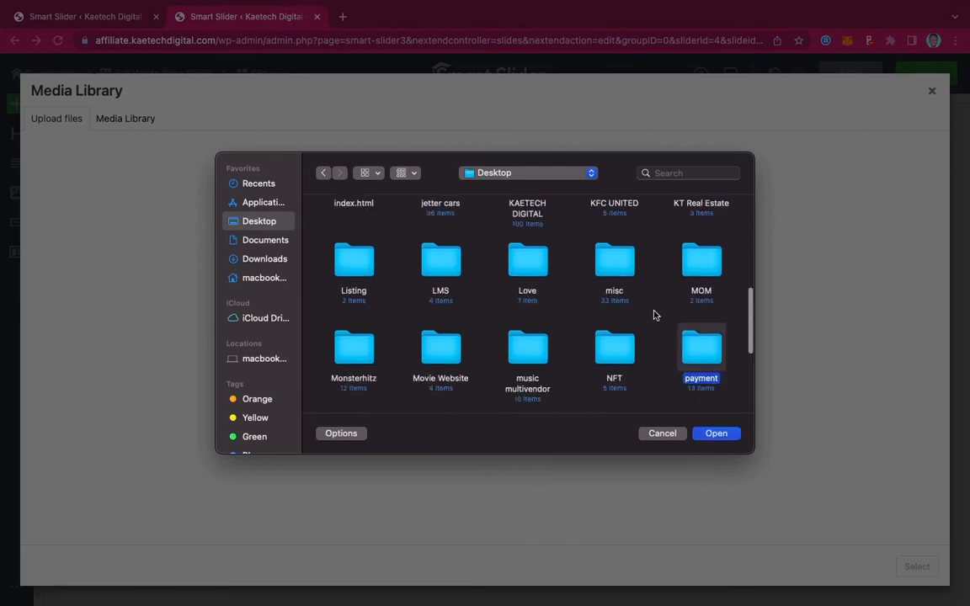
scroll(617, 352, "down", 2)
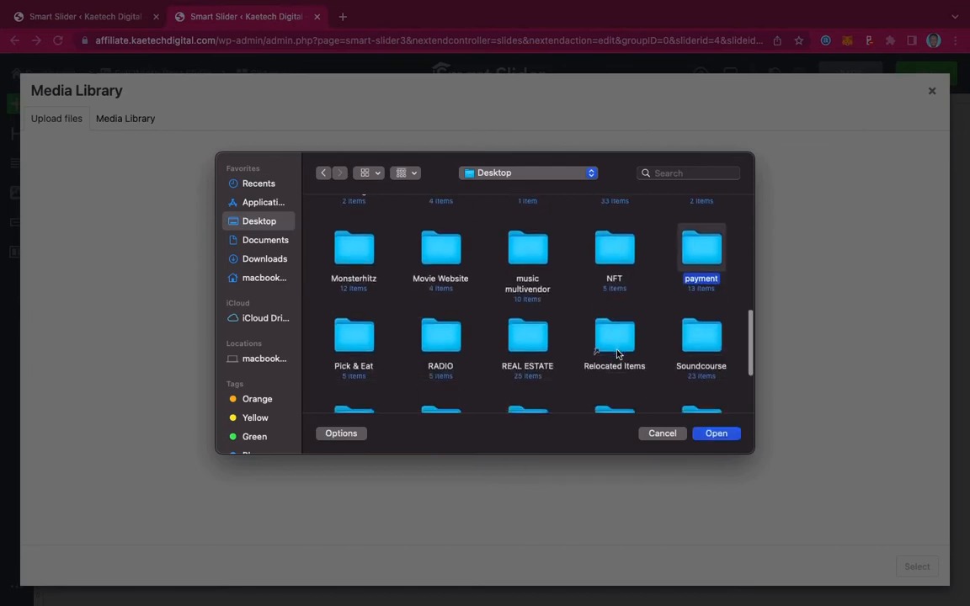
double_click(362, 340)
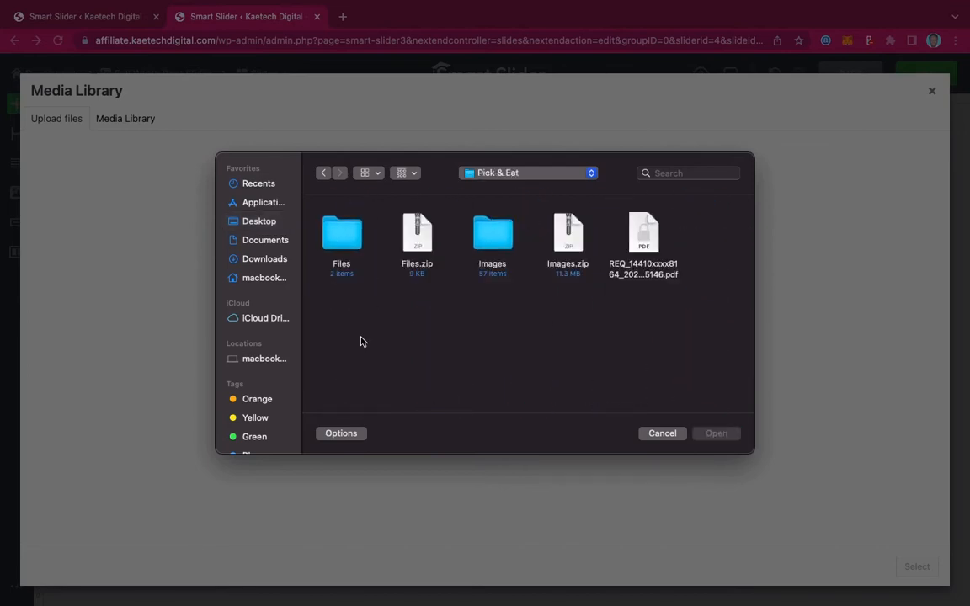
double_click(497, 236)
Upload the 1920×1280 photo of the burger with a red drink and use it as the slide background.
scroll(548, 362, "down", 2)
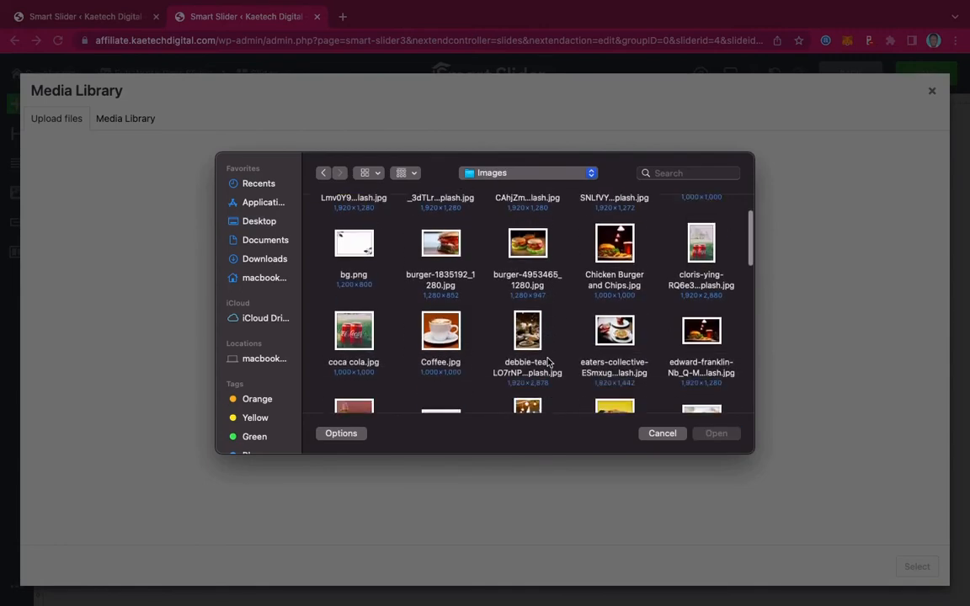
scroll(548, 362, "down", 1)
left_click(702, 295)
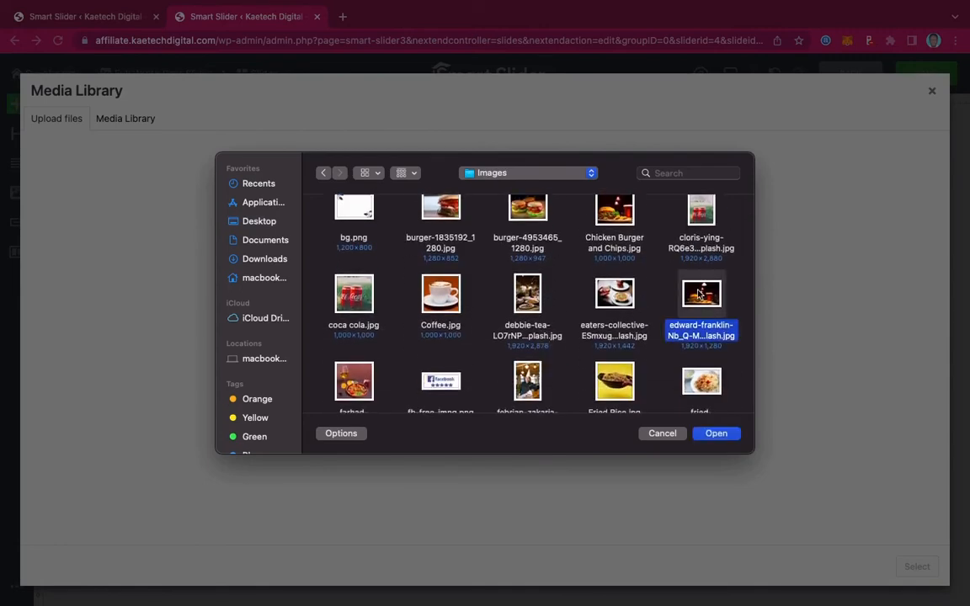
left_click(716, 434)
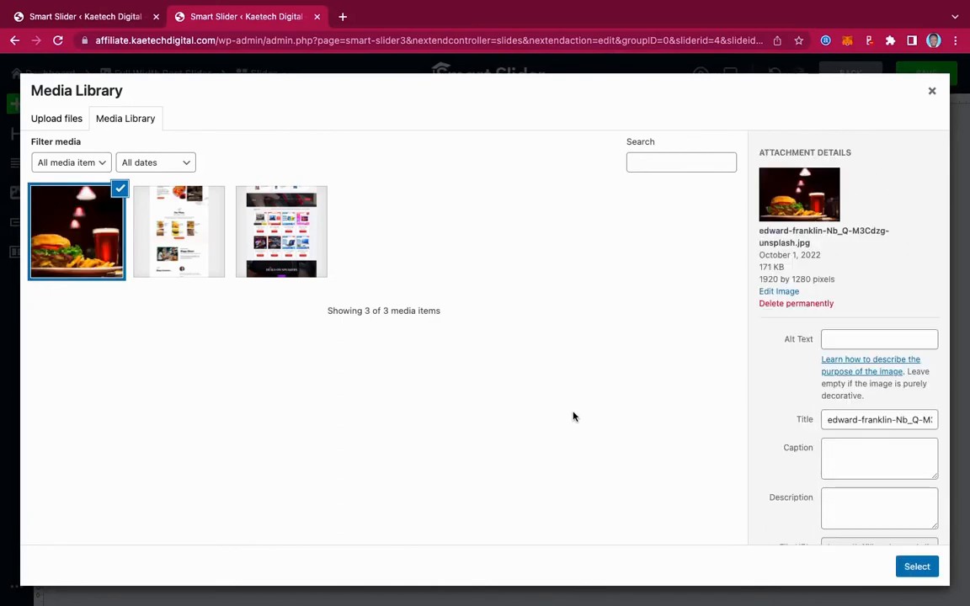
left_click(925, 568)
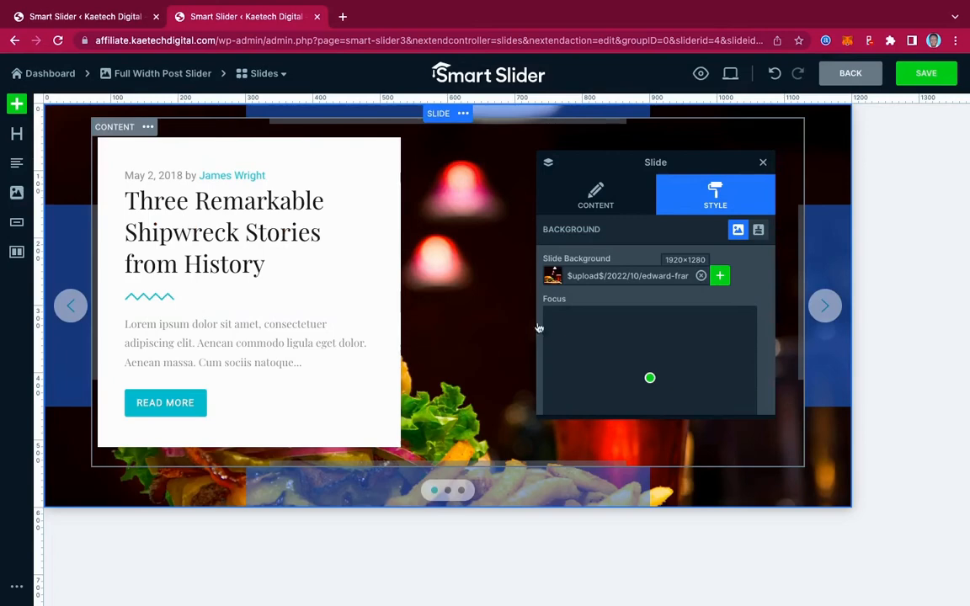
left_click_drag(649, 379, 649, 381)
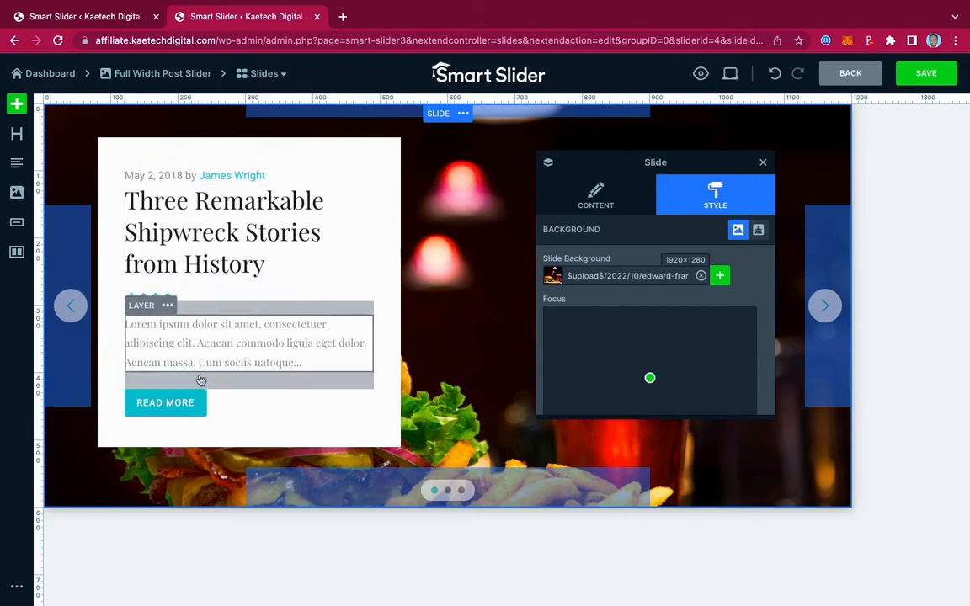
Set the background color of the row holding the slide's text to black (000000FF).
left_click(145, 152)
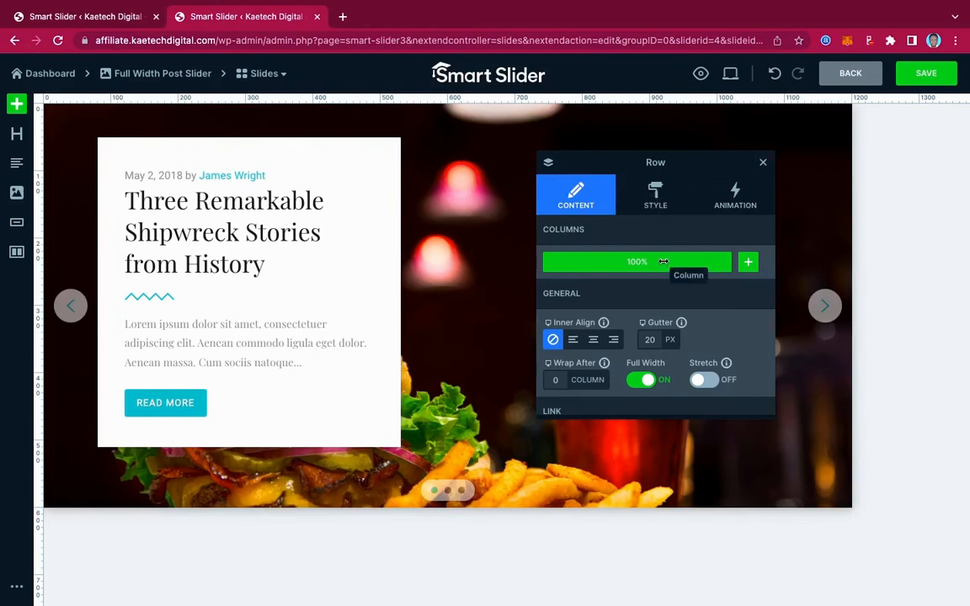
scroll(664, 263, "down", 3)
scroll(664, 263, "up", 3)
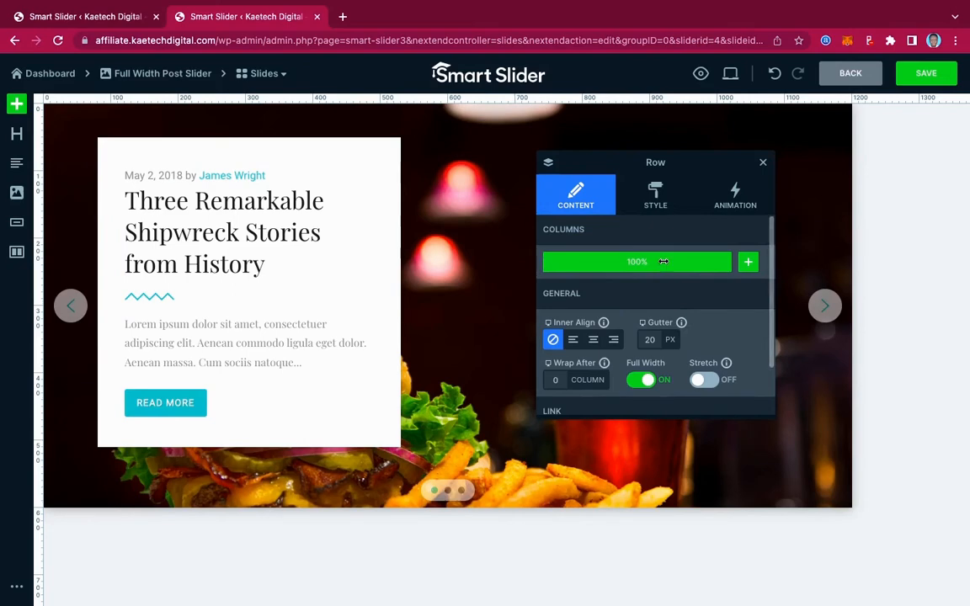
left_click(656, 195)
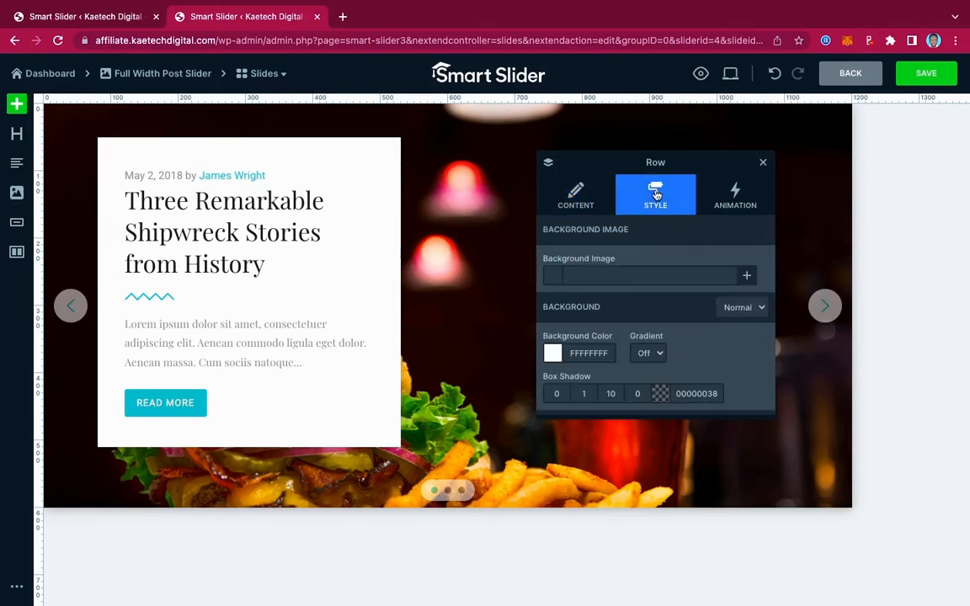
left_click(553, 357)
scroll(640, 359, "down", 2)
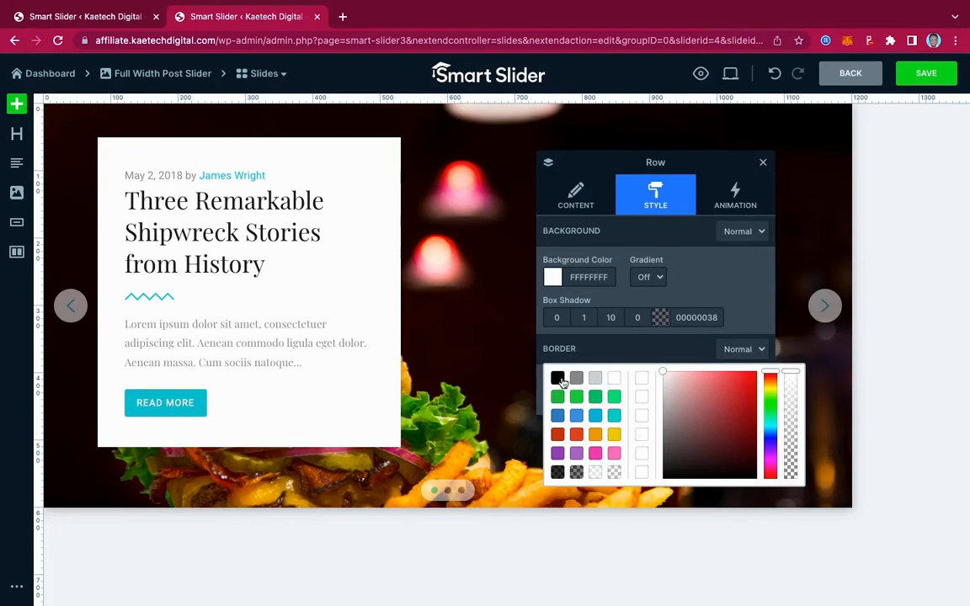
left_click(561, 382)
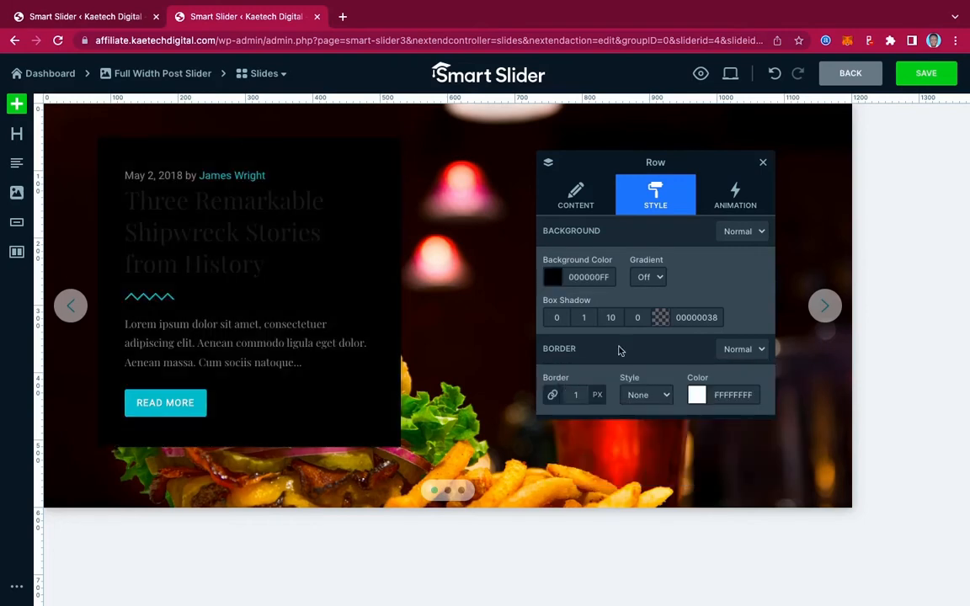
Make the text row's black background semi-transparent by lowering its opacity to 000000B6.
left_click(660, 319)
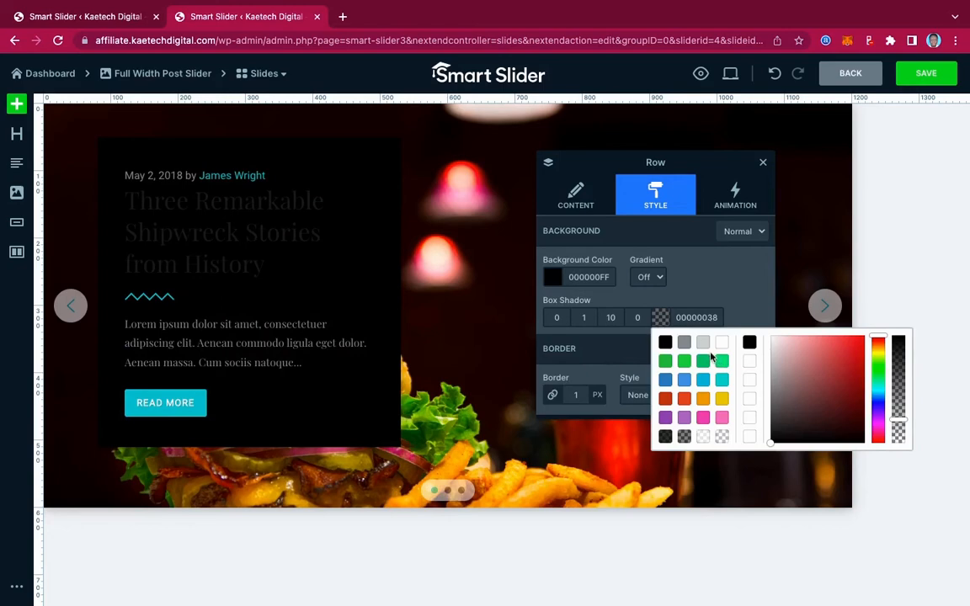
left_click(589, 278)
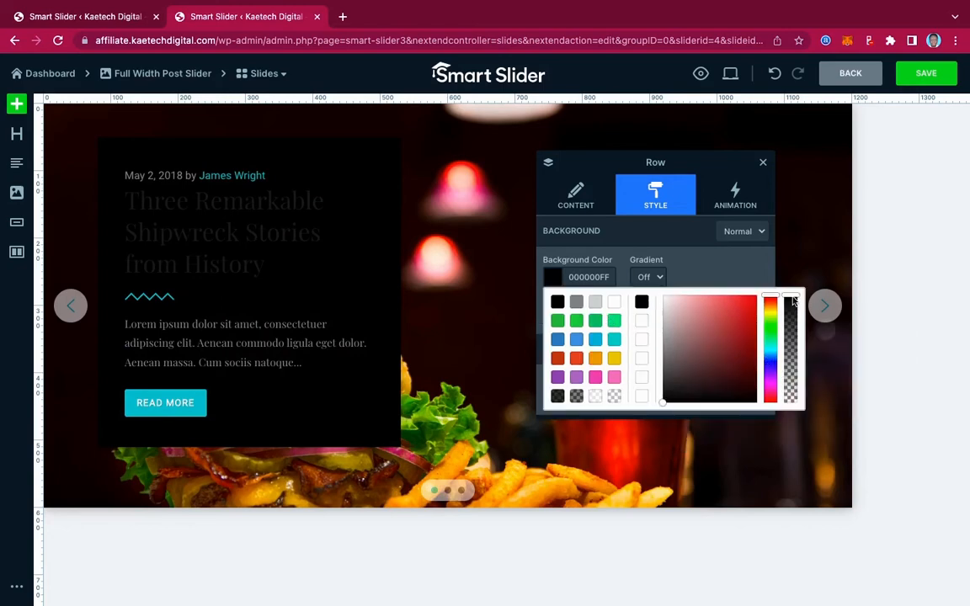
left_click_drag(793, 299, 792, 330)
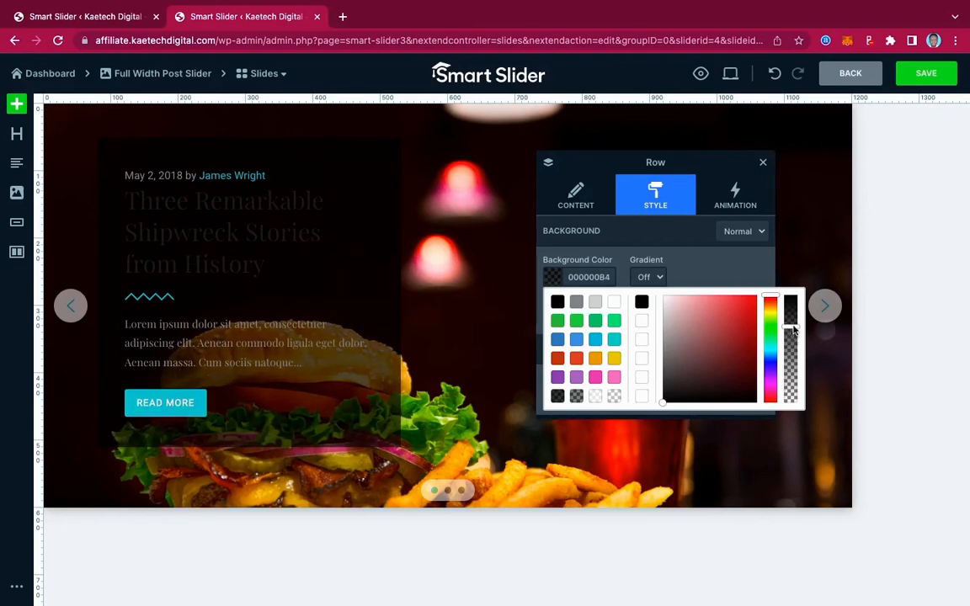
left_click(634, 244)
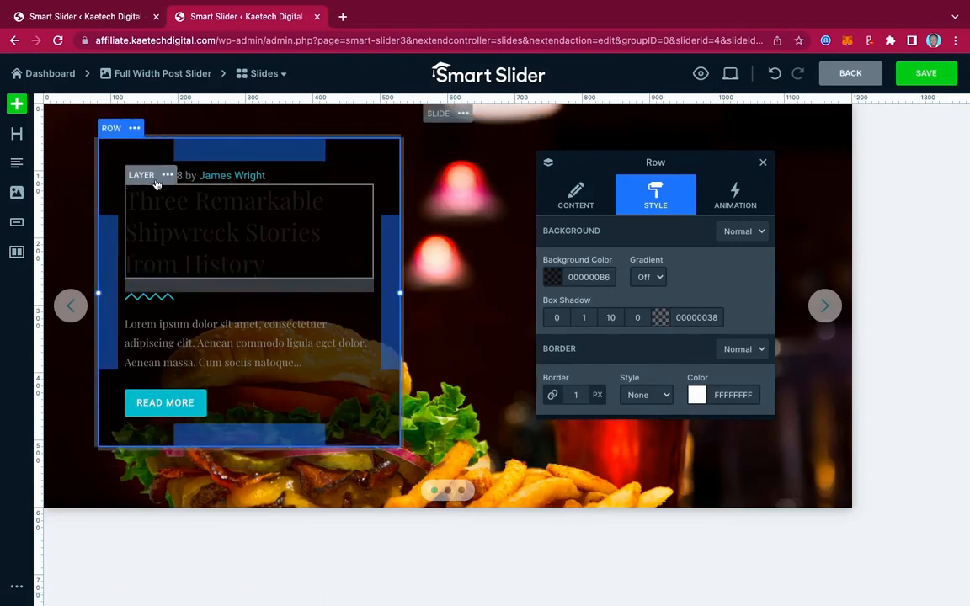
Change the date in the text line above the heading to October 1, 2022.
left_click(183, 177)
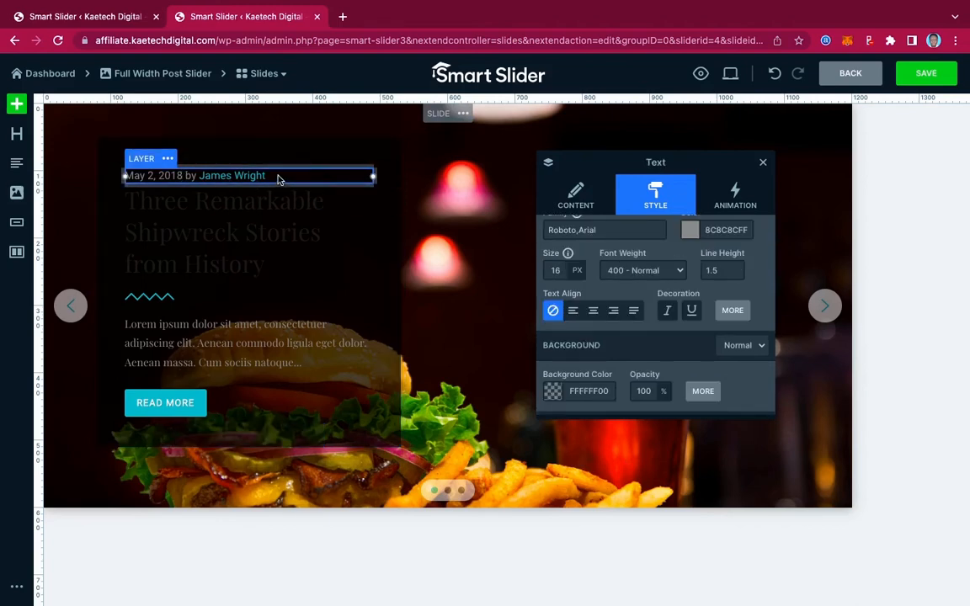
left_click(585, 199)
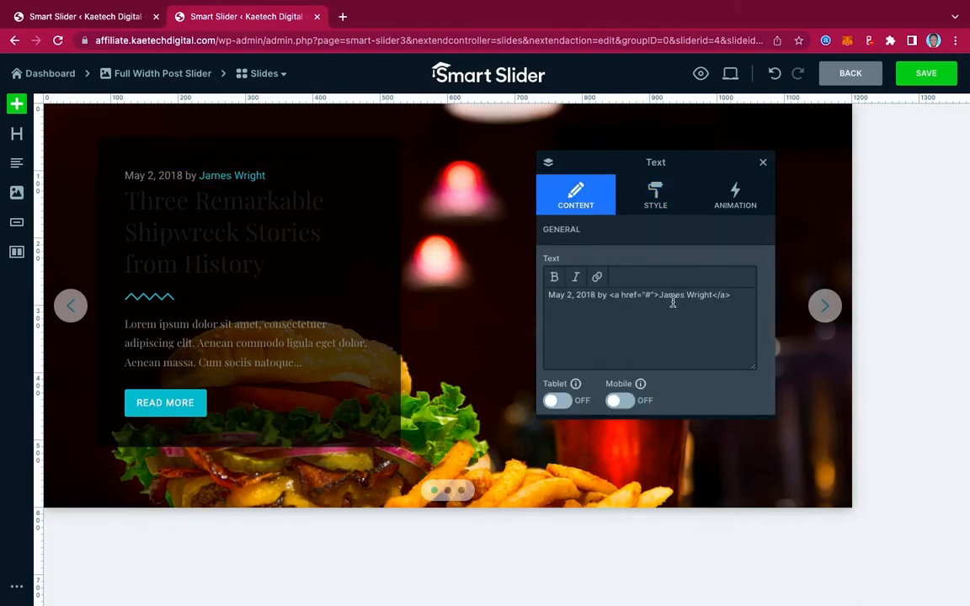
left_click(595, 296)
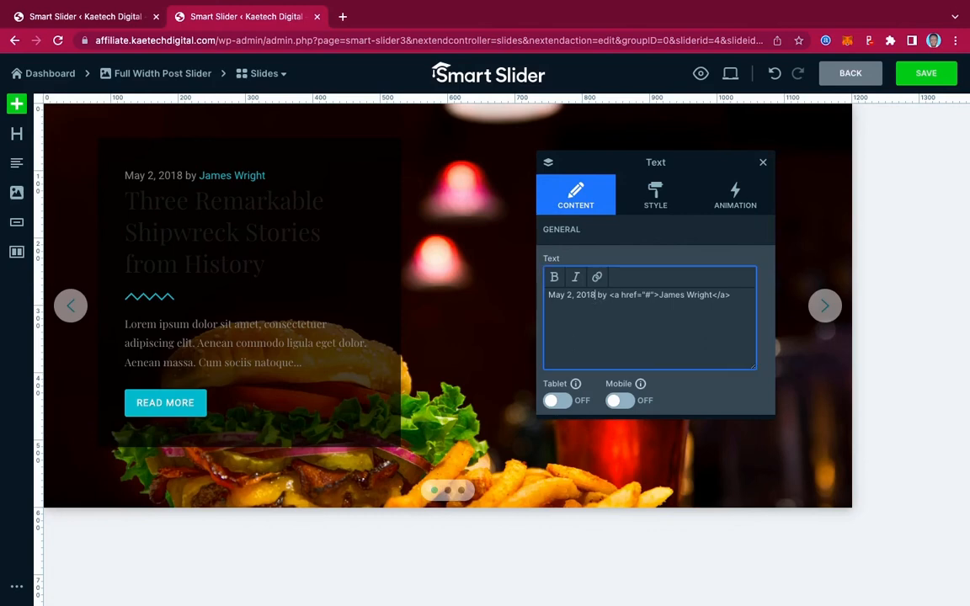
key("BackSpace")
key("BackSpace")
type("22")
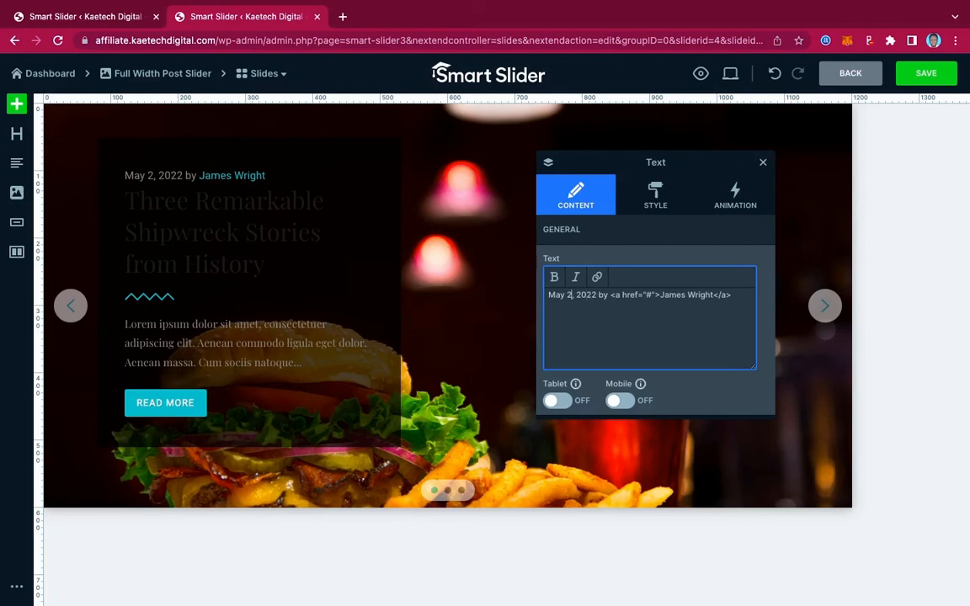
key("BackSpace")
key("BackSpace")
key("BackSpace")
key("BackSpace")
key("BackSpace")
type("October 1")
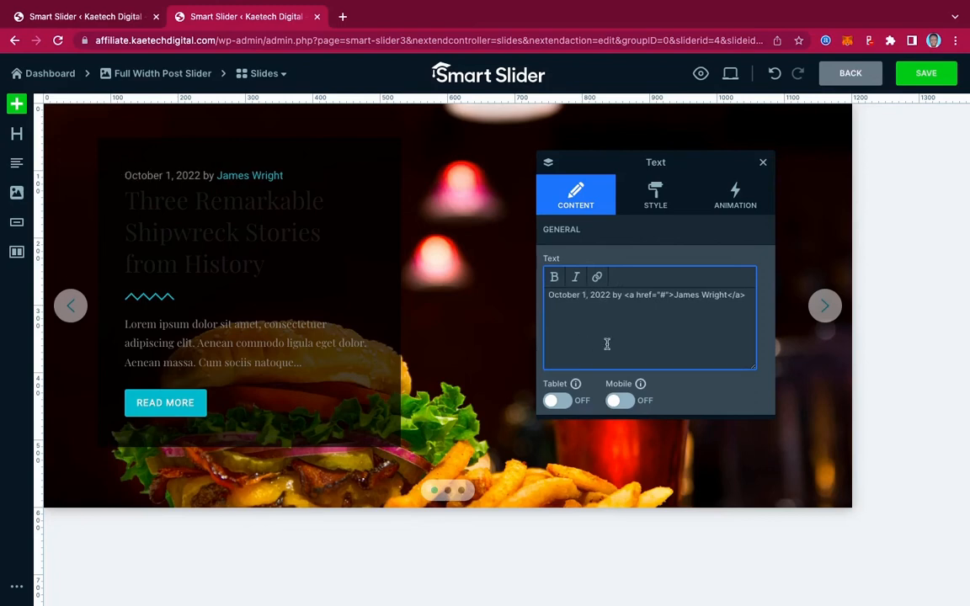
Replace the linked author name in the date line with the new author's full name.
left_click_drag(727, 295, 674, 294)
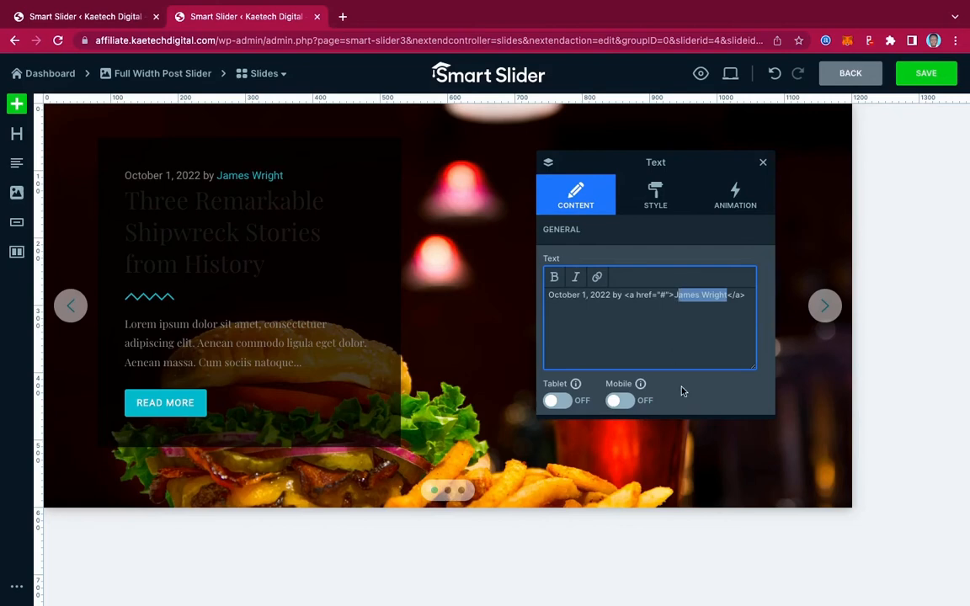
key("BackSpace")
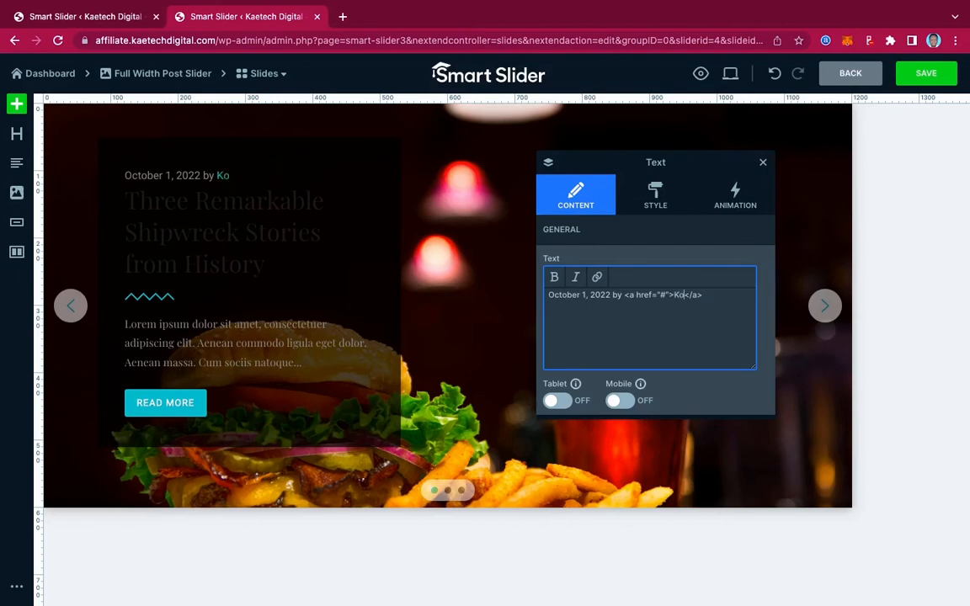
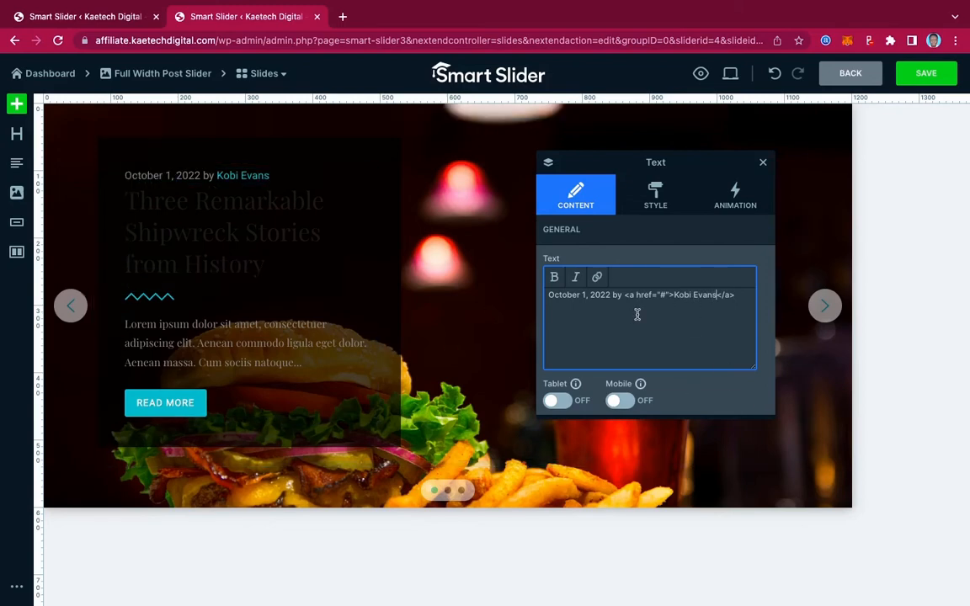
Set the date and author line's text color to white (FFFFFFFF).
left_click(658, 195)
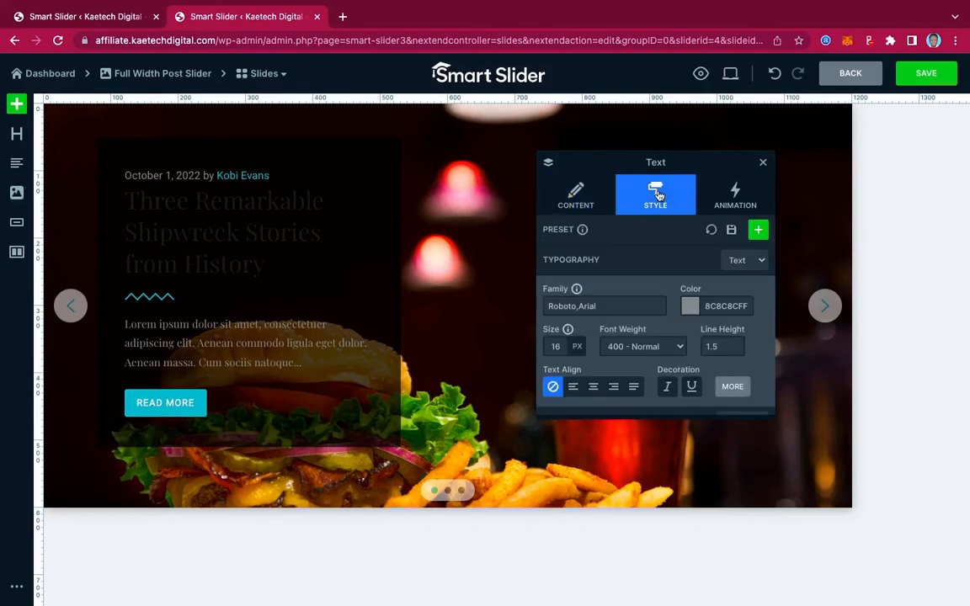
scroll(596, 347, "down", 8)
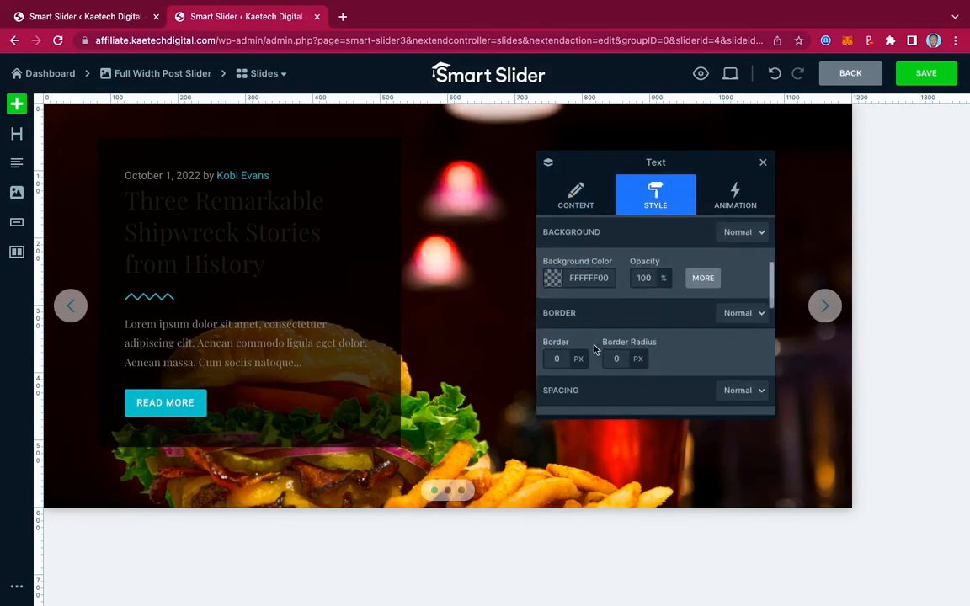
scroll(594, 349, "down", 8)
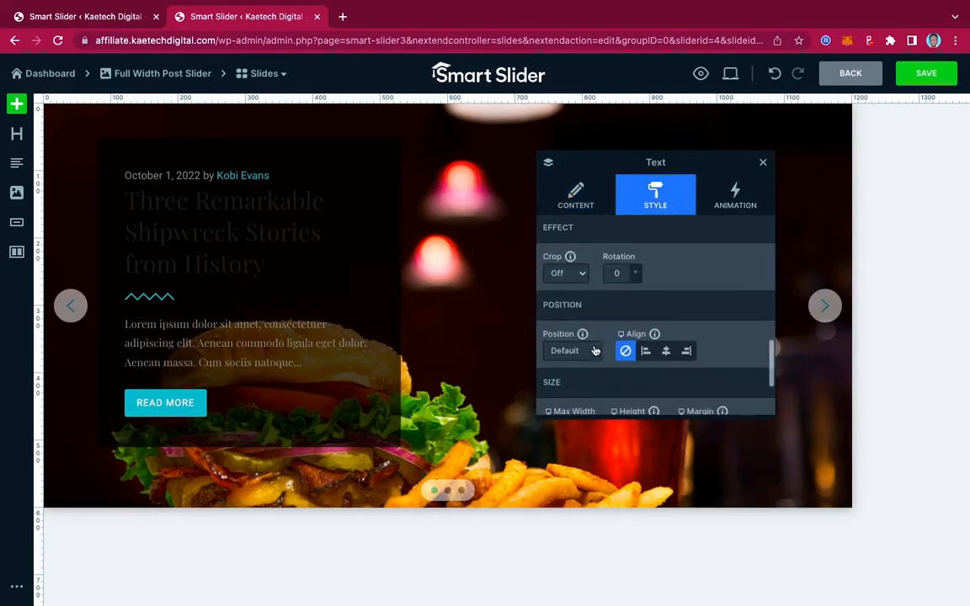
scroll(595, 350, "up", 15)
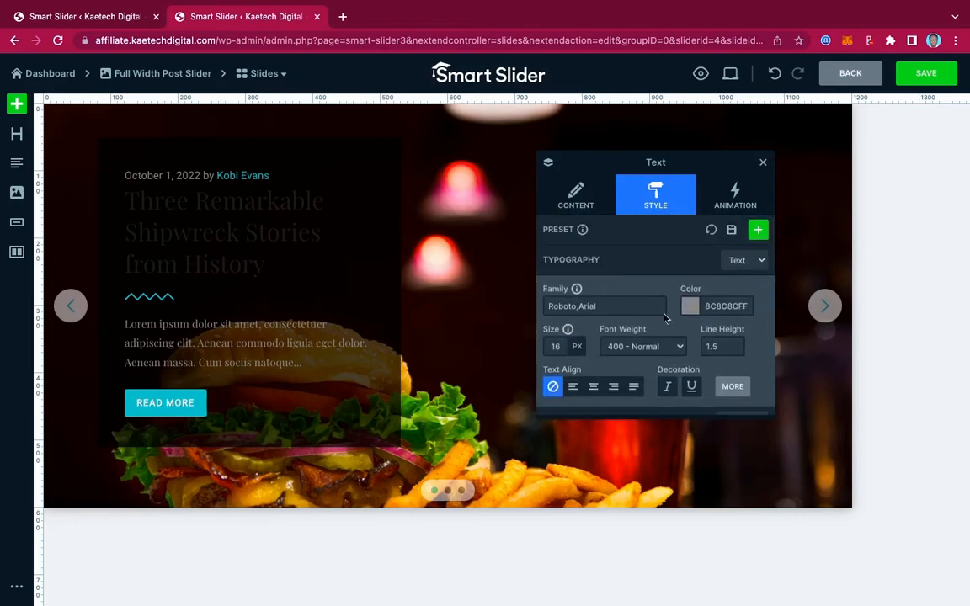
left_click(691, 311)
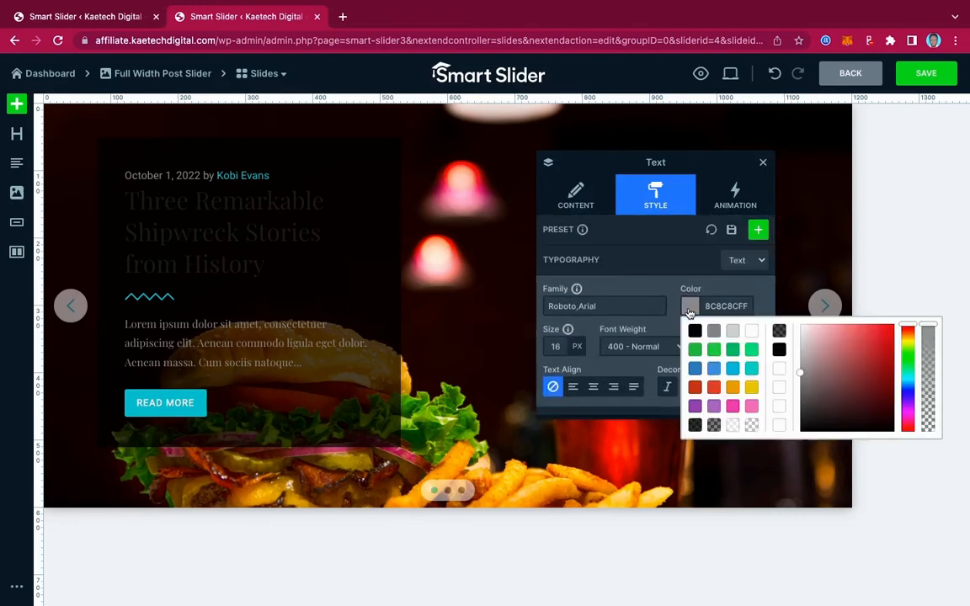
left_click(754, 333)
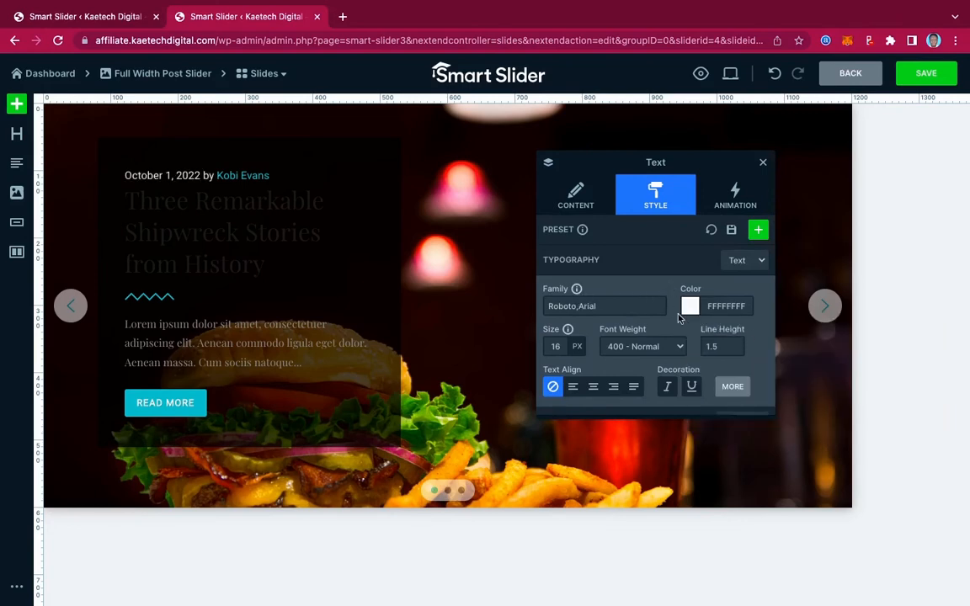
Look through the date line's other style settings, including background, border, spacing, responsive, position and size.
scroll(678, 333, "down", 2)
scroll(678, 331, "down", 1)
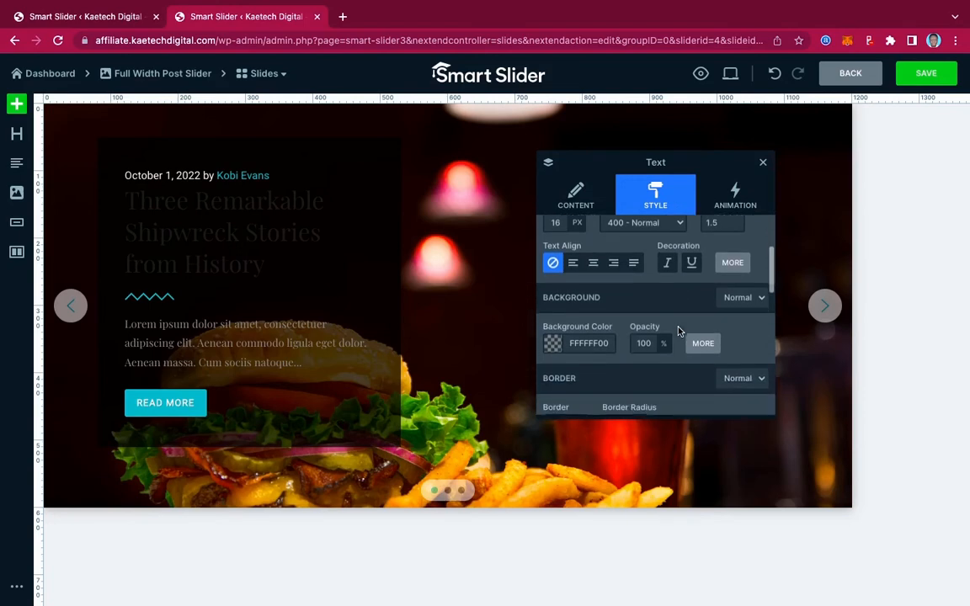
scroll(678, 331, "up", 3)
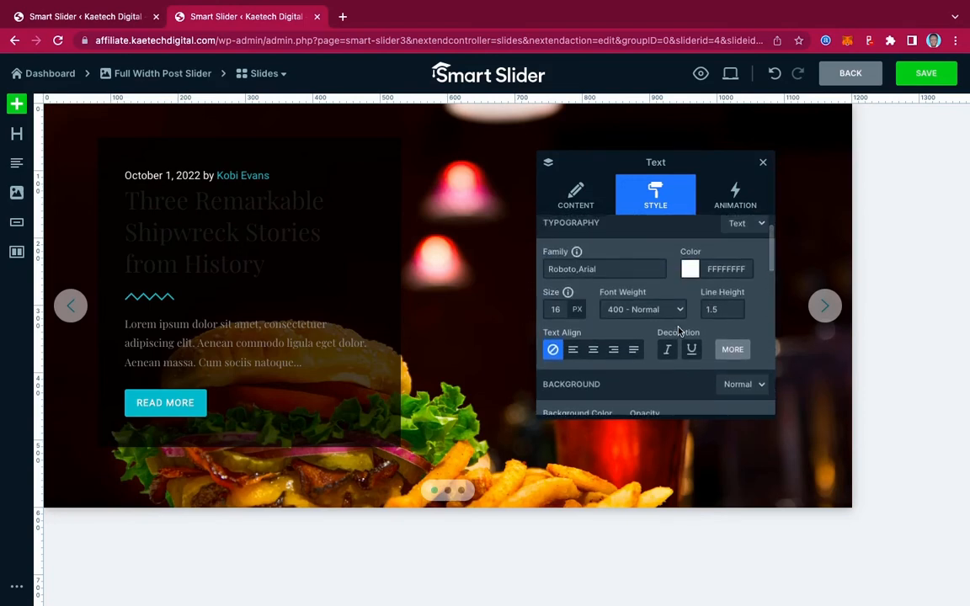
scroll(678, 332, "down", 1)
scroll(681, 332, "down", 3)
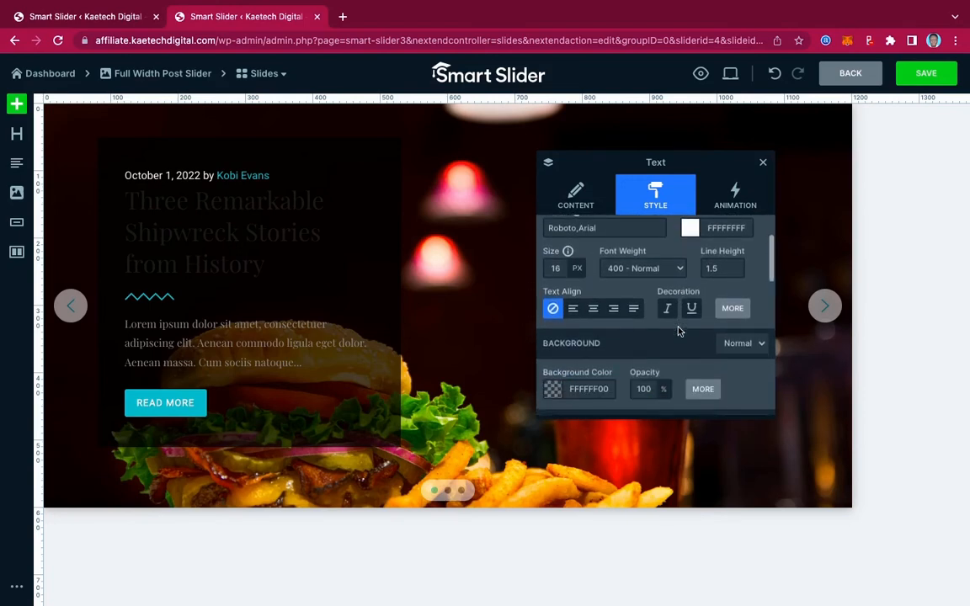
scroll(679, 331, "down", 3)
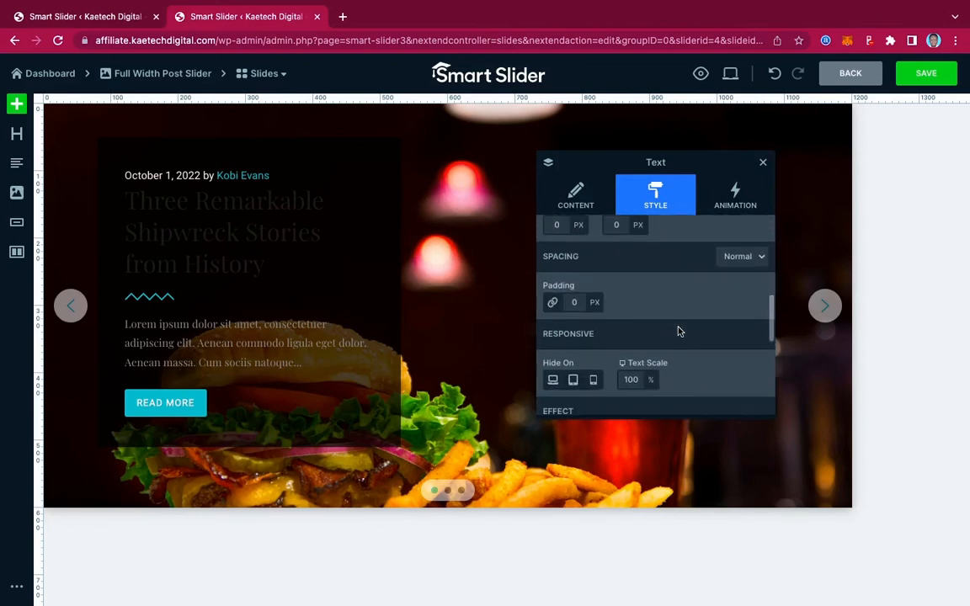
scroll(679, 331, "down", 3)
scroll(679, 331, "down", 4)
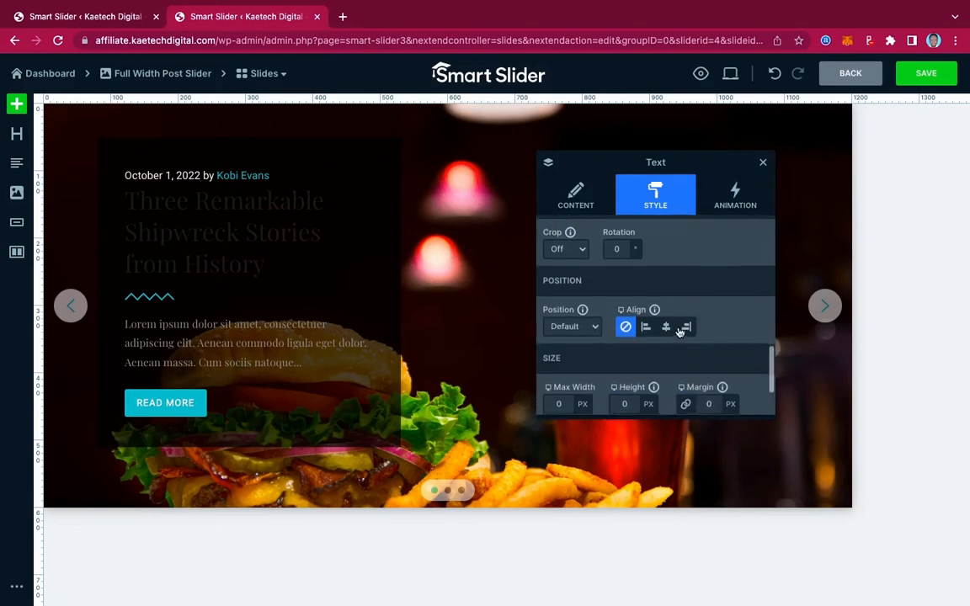
scroll(679, 331, "up", 10)
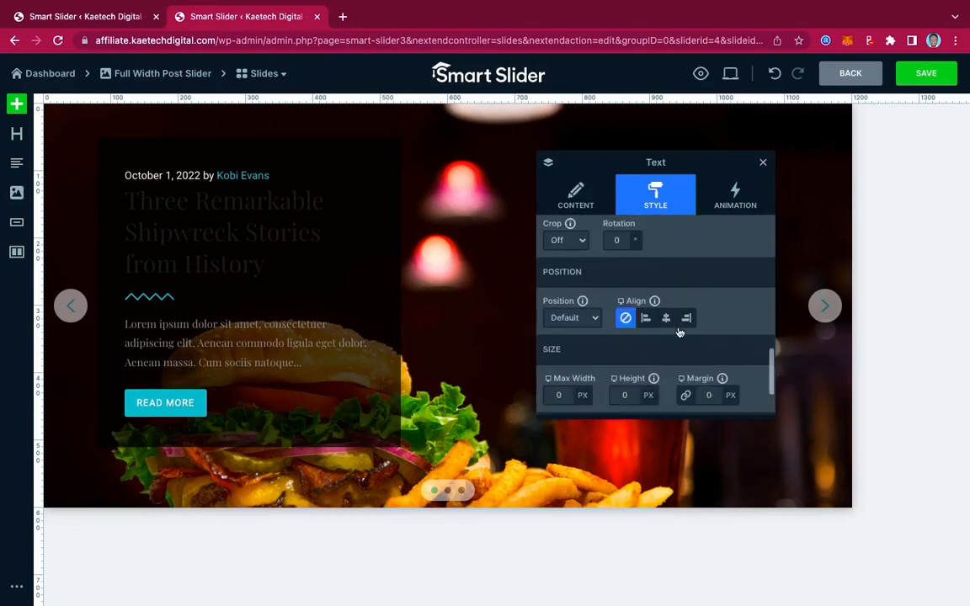
Remove the link tags around the author's name in the date line, leaving the name as plain text.
left_click(586, 209)
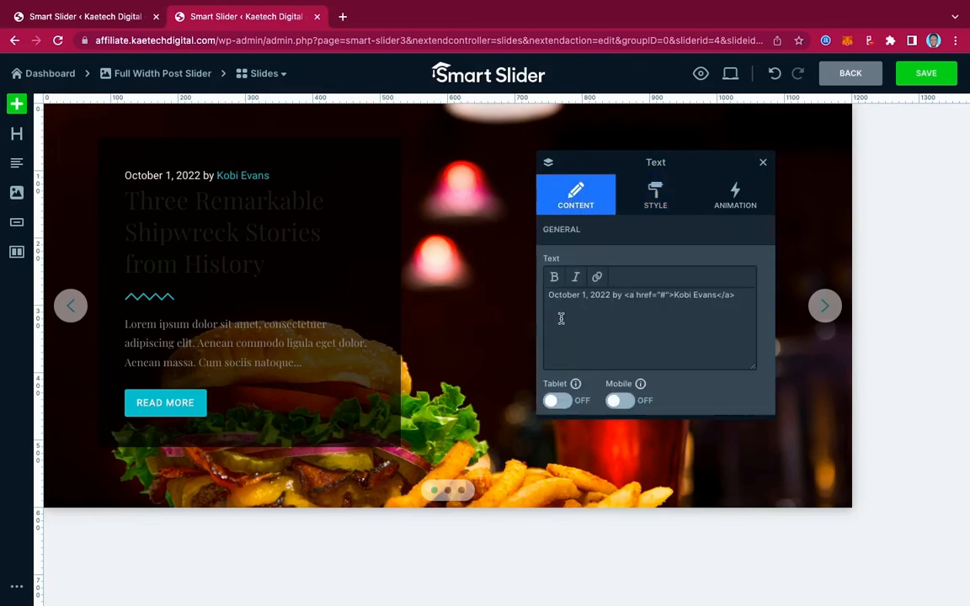
left_click(675, 294)
left_click_drag(675, 294, 626, 295)
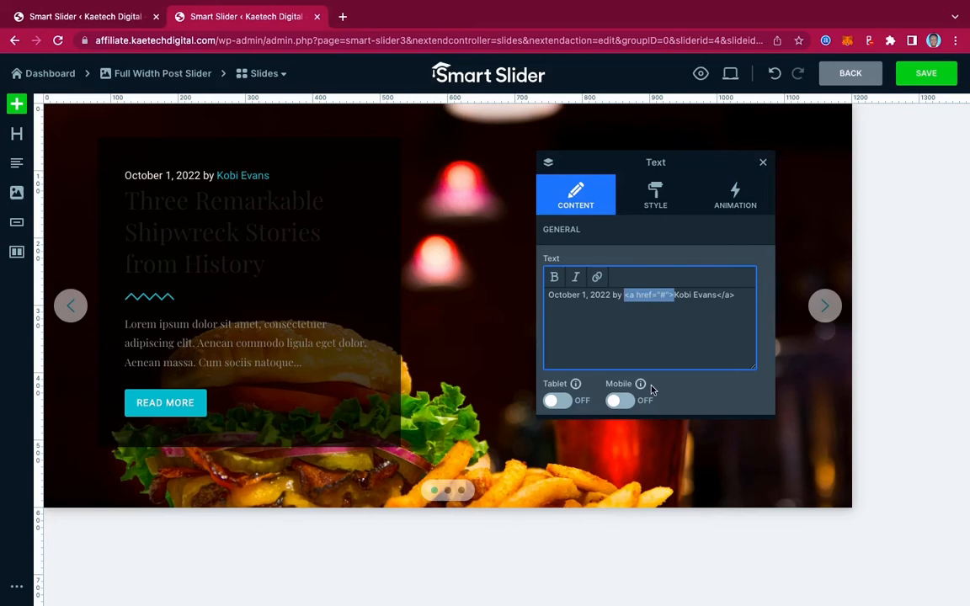
key("BackSpace")
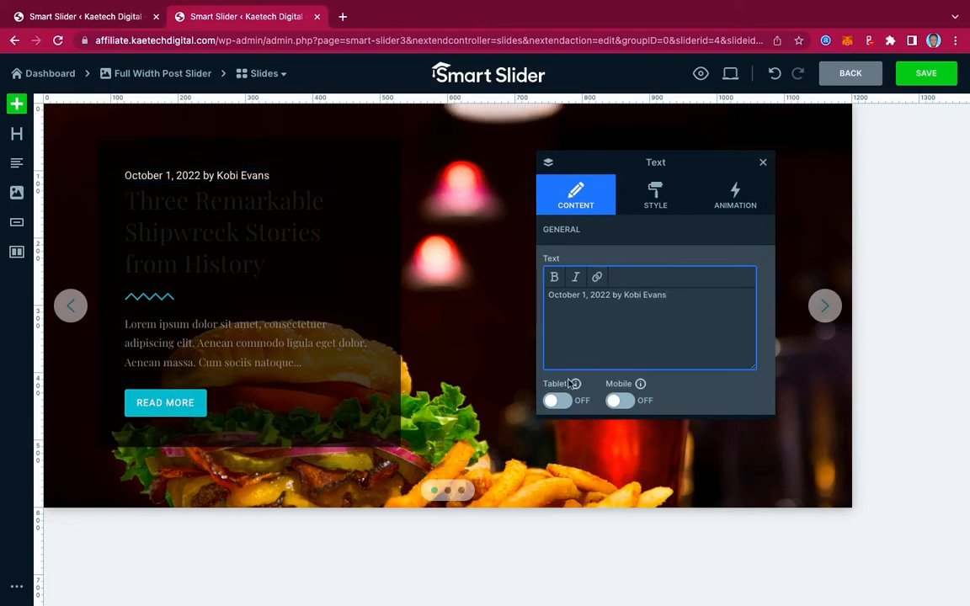
Replace the slide's heading text with "Best Burger and Pizza Joint In Accra, Ghana".
left_click(247, 224)
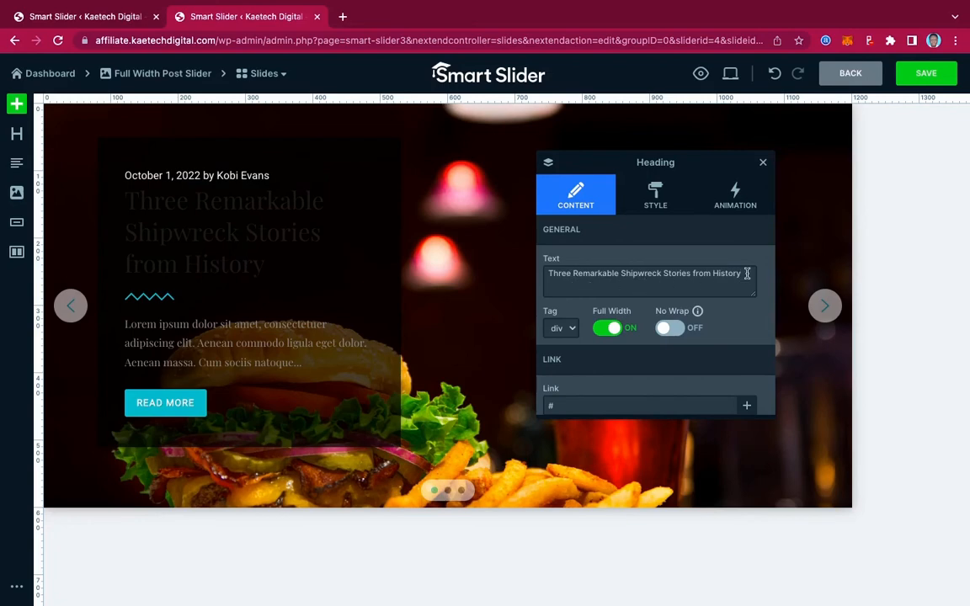
left_click_drag(746, 274, 540, 275)
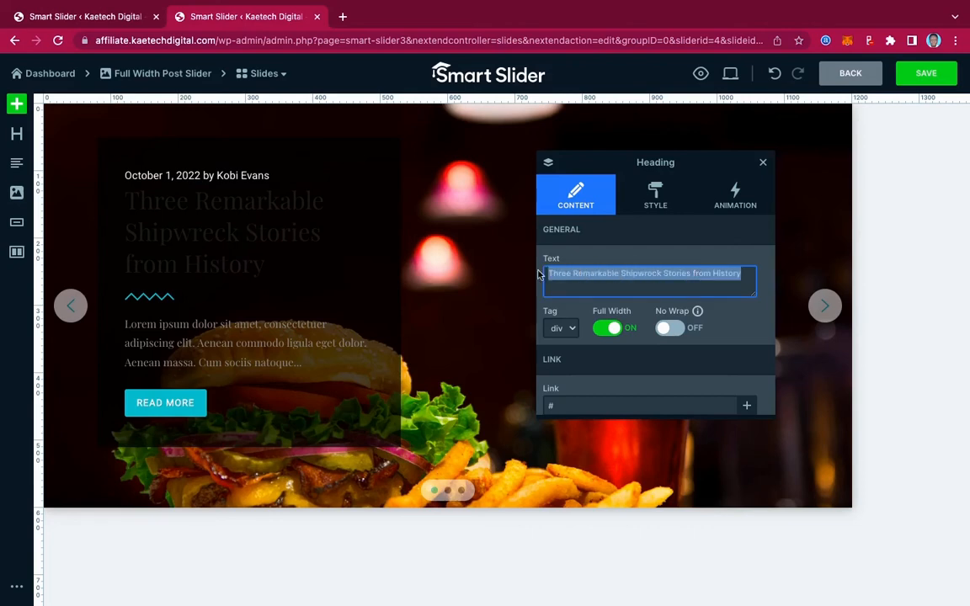
type("Be")
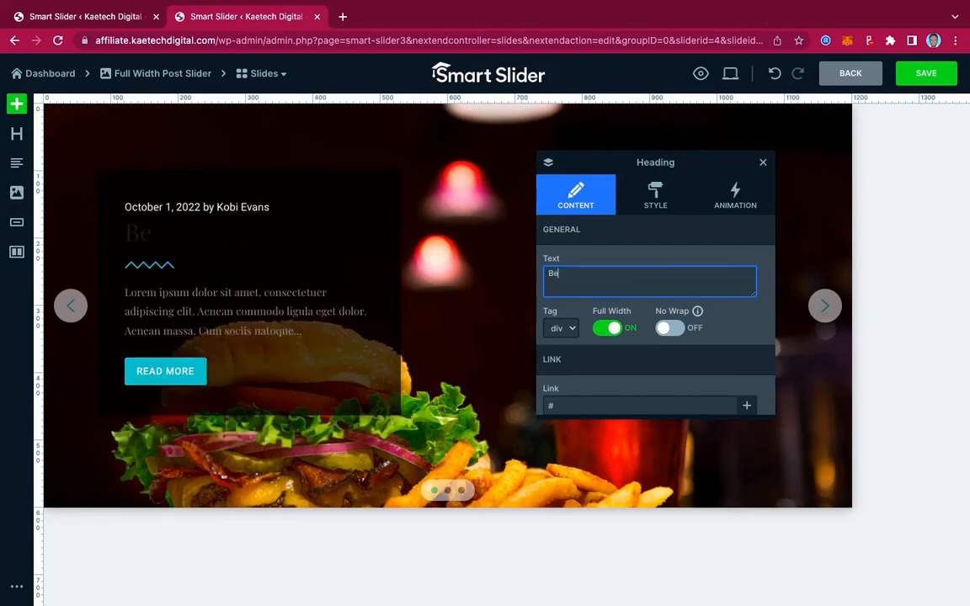
type("st Burger Jo")
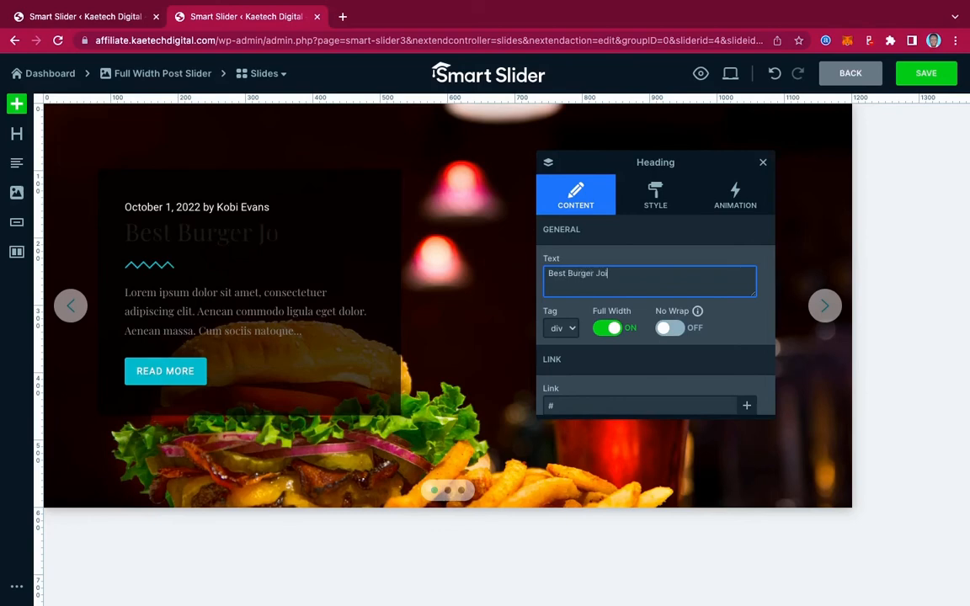
type("int In Accra, Ghana")
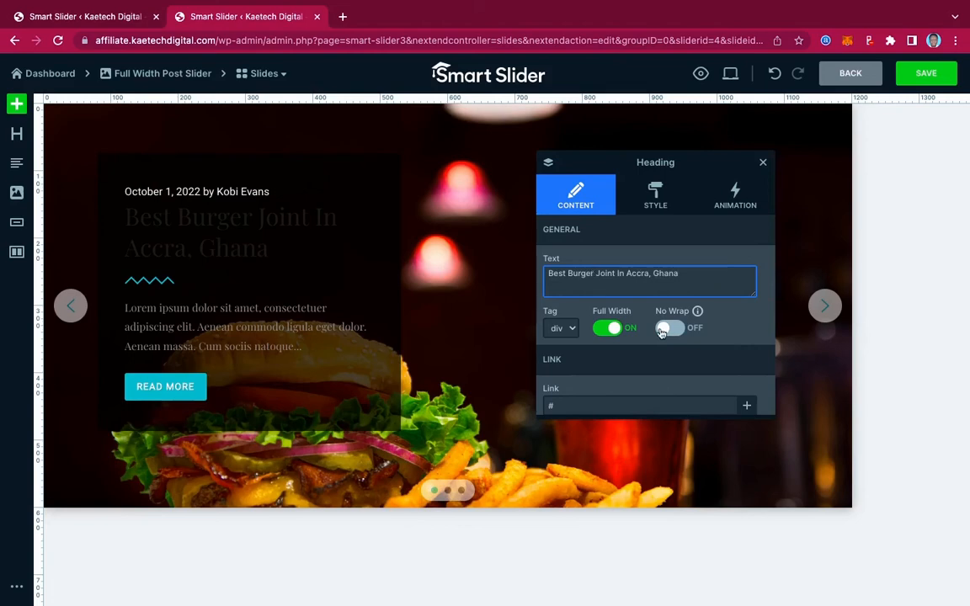
type("d Pizza")
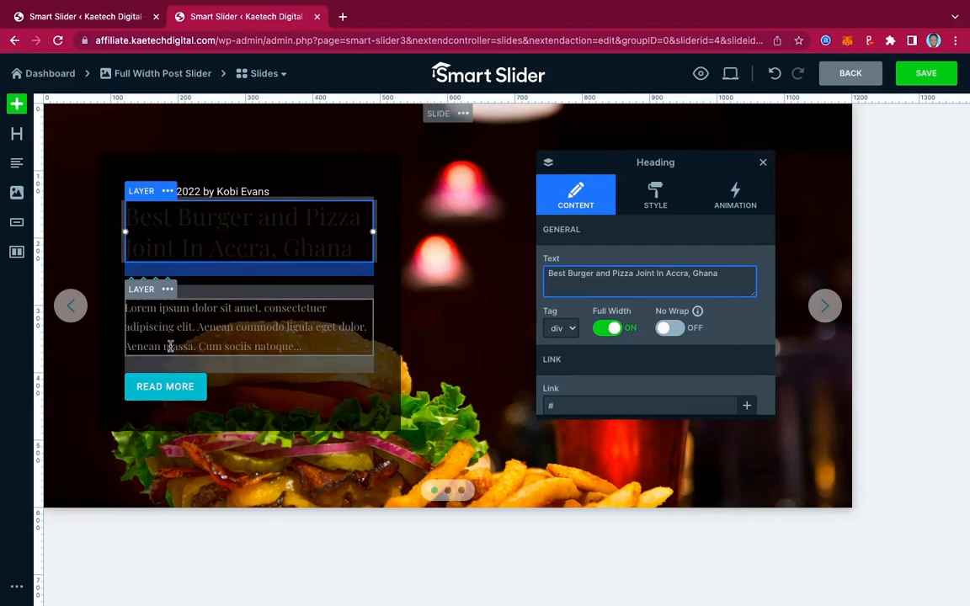
Set the text color of the slide's "Best Burger and Pizza Joint In Accra, Ghana" heading to pale pink (FCD9CFFF).
left_click(168, 283)
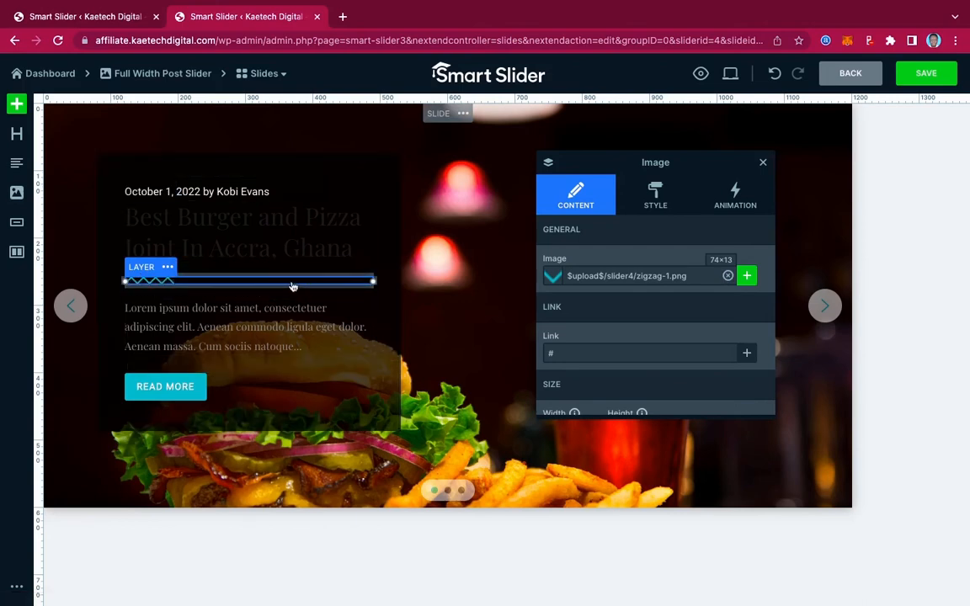
left_click(291, 202)
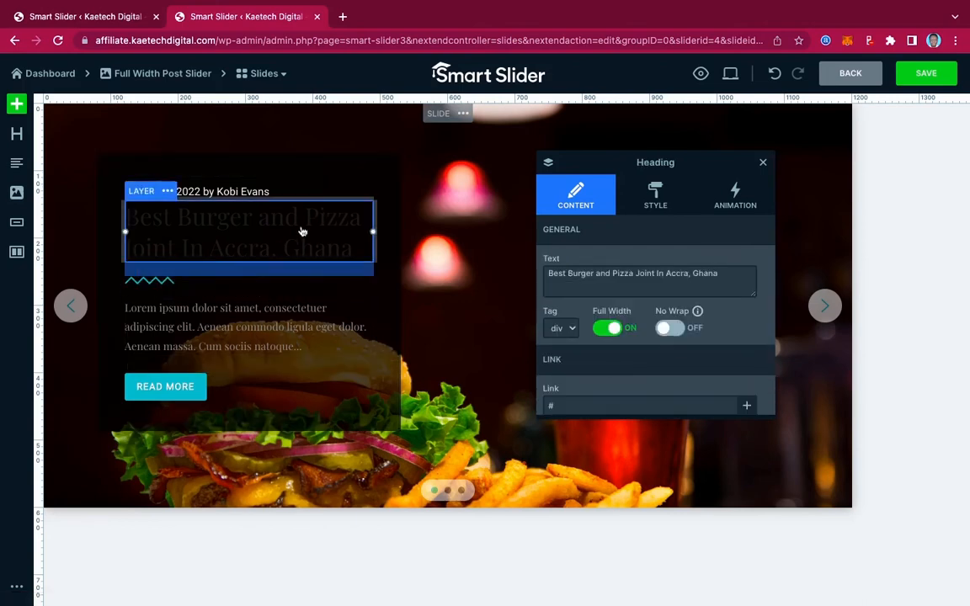
left_click(657, 195)
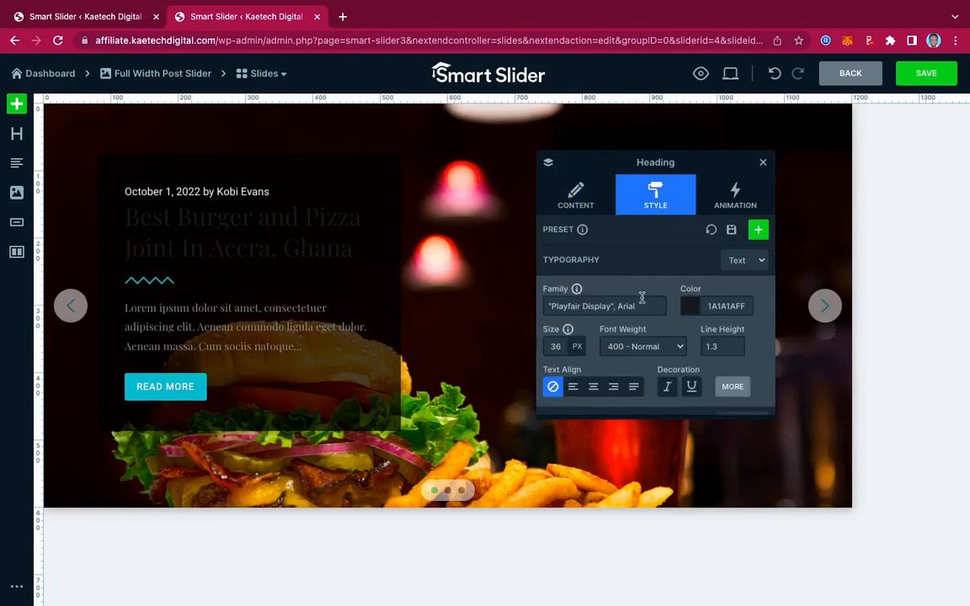
left_click(691, 308)
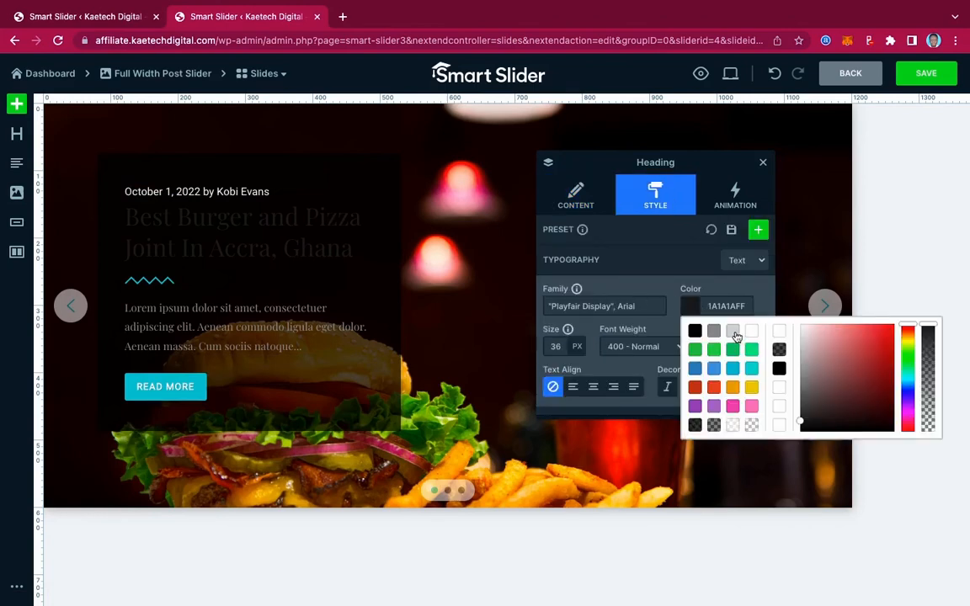
left_click(714, 387)
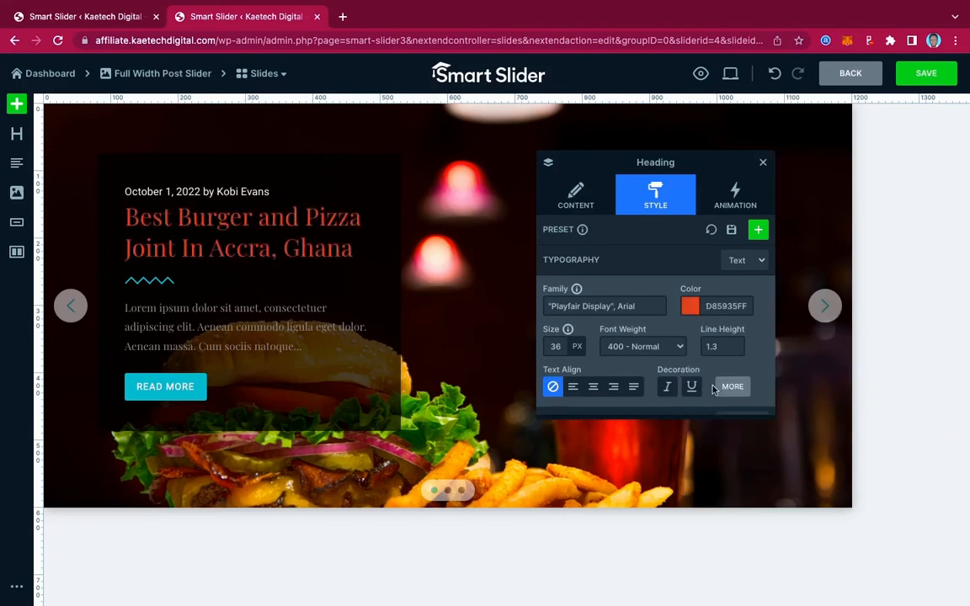
left_click(691, 307)
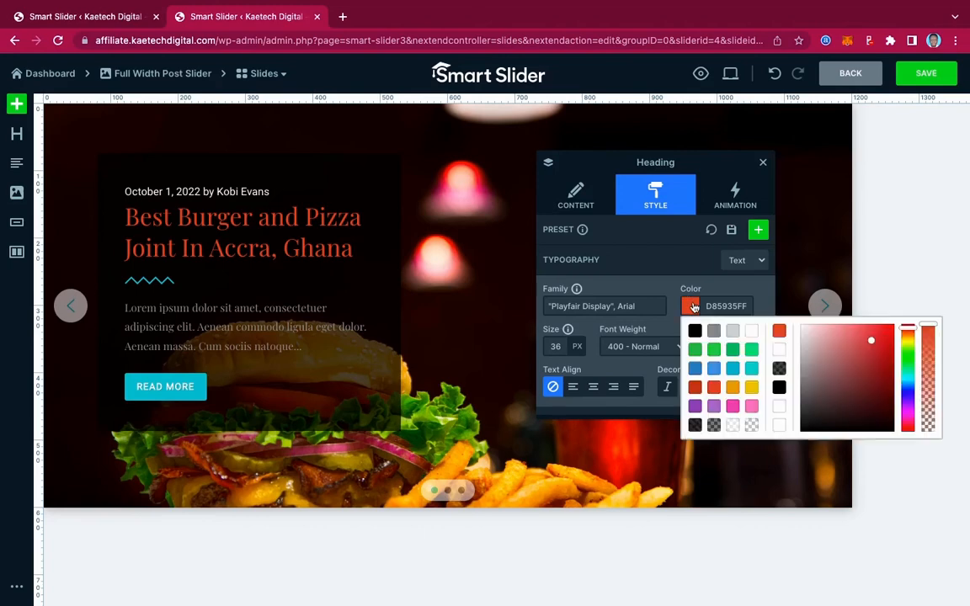
left_click(841, 329)
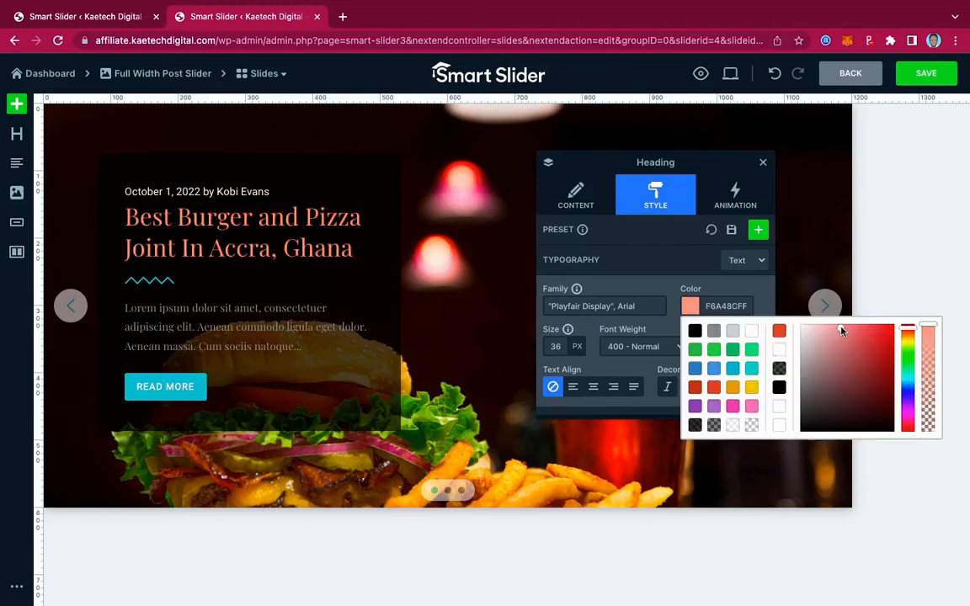
mouse_move(841, 329)
left_mouse_down()
mouse_move(858, 327)
mouse_move(818, 329)
left_mouse_up()
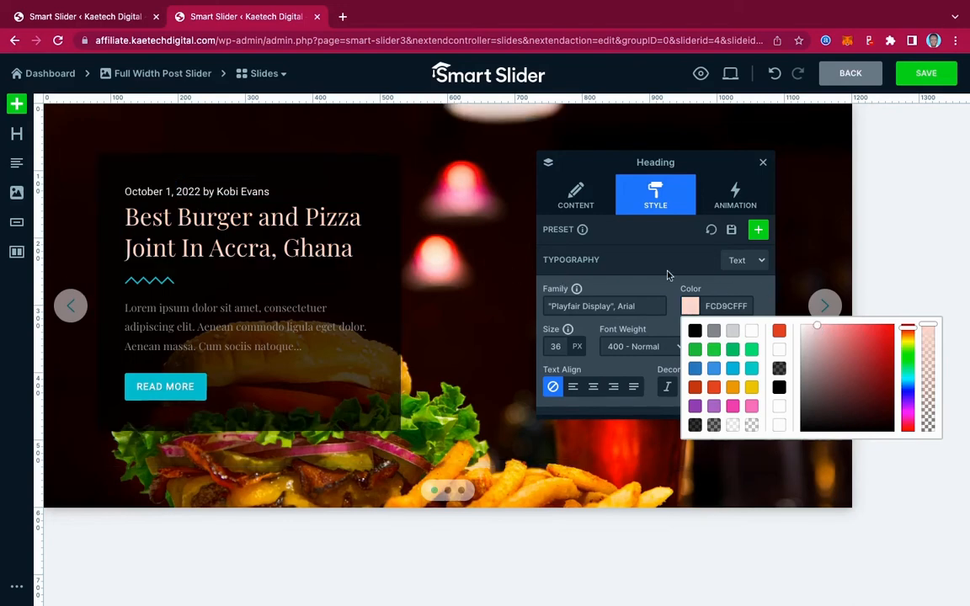
left_click(694, 309)
left_click(694, 308)
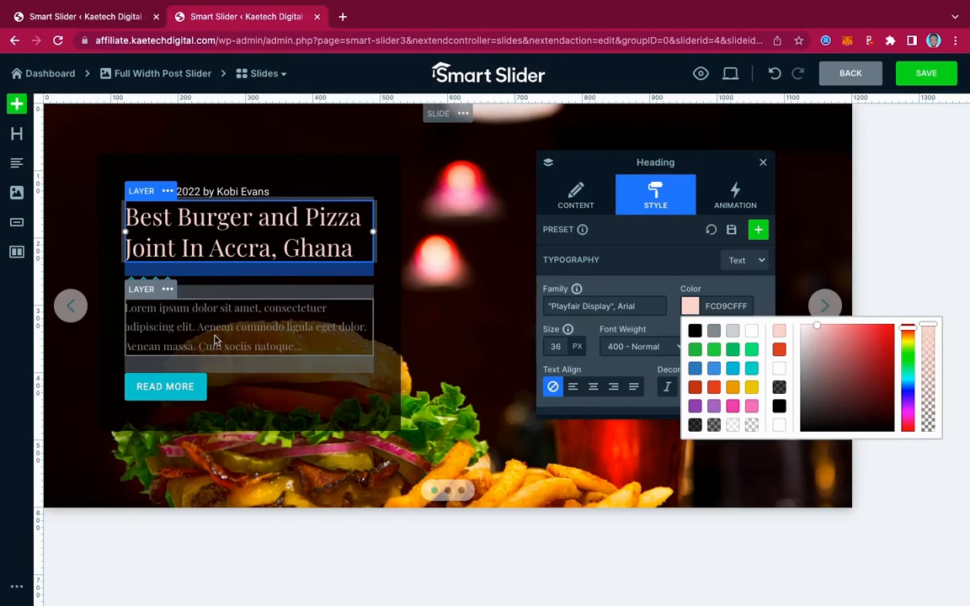
Set the text color of the lorem ipsum paragraph below the heading to white (FFFFFFFF).
left_click(235, 309)
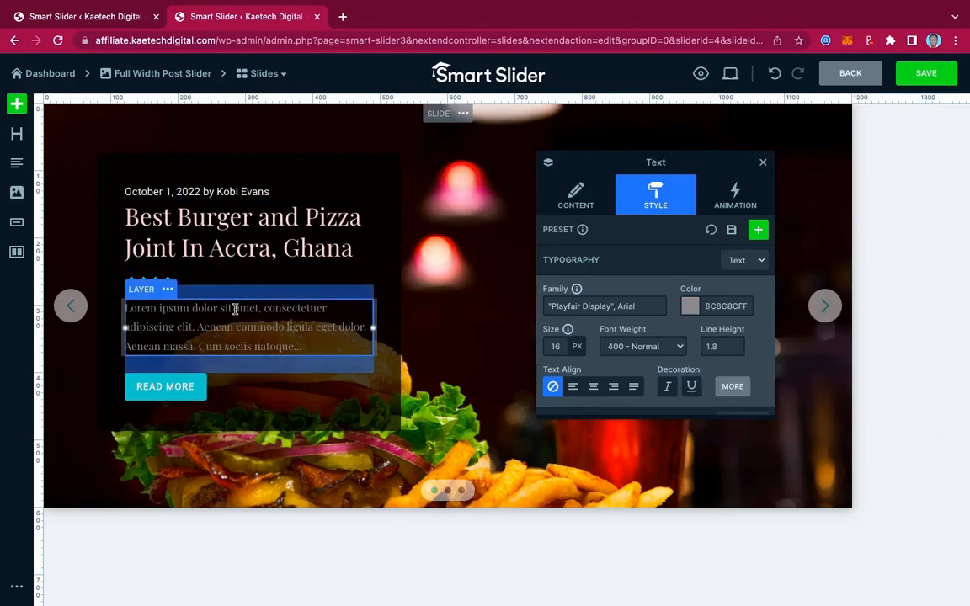
left_click(690, 308)
left_click(748, 331)
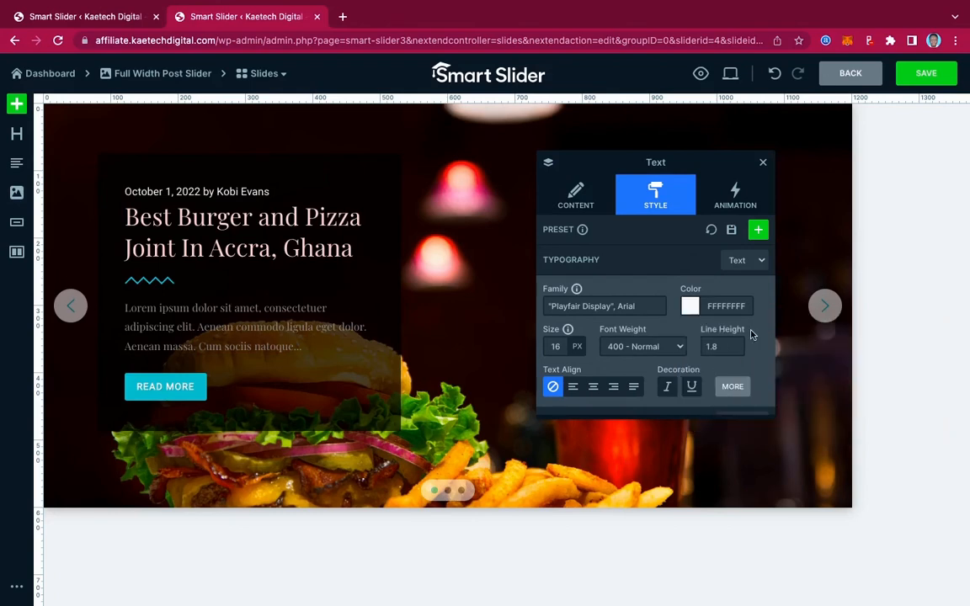
Set the READ MORE button's background color to orange-red (D85935FF).
left_click(202, 387)
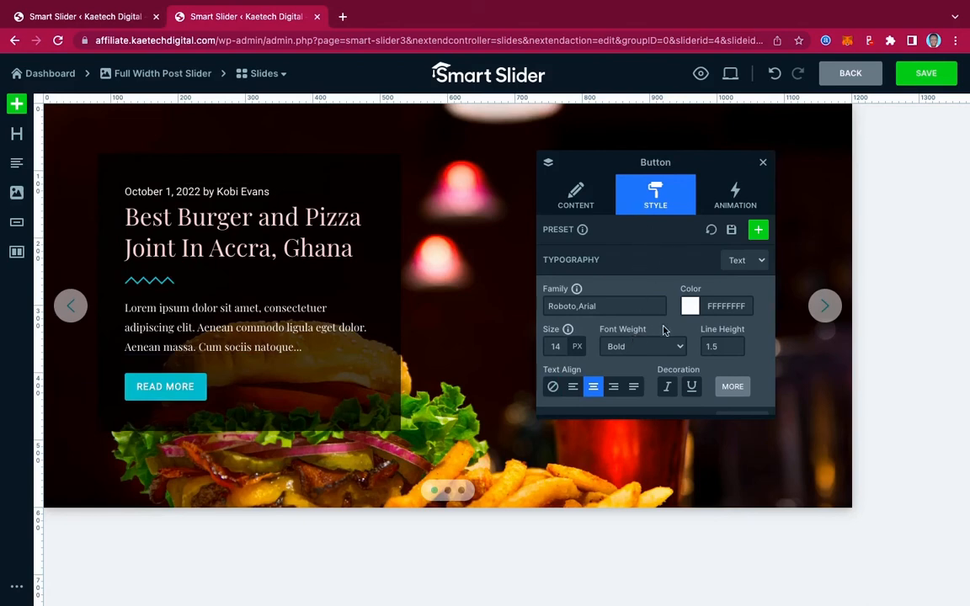
scroll(665, 329, "down", 4)
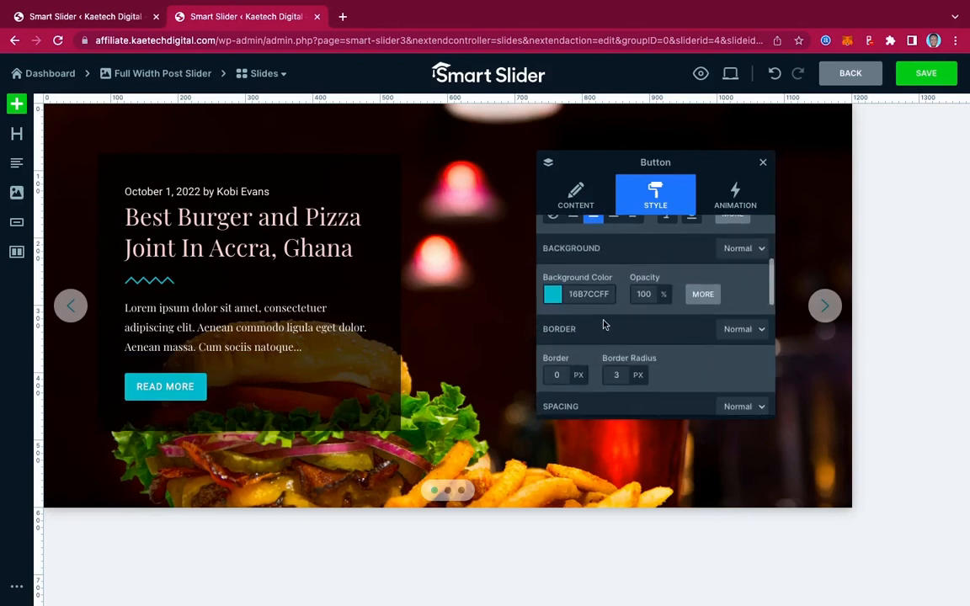
left_click(552, 299)
left_click(642, 340)
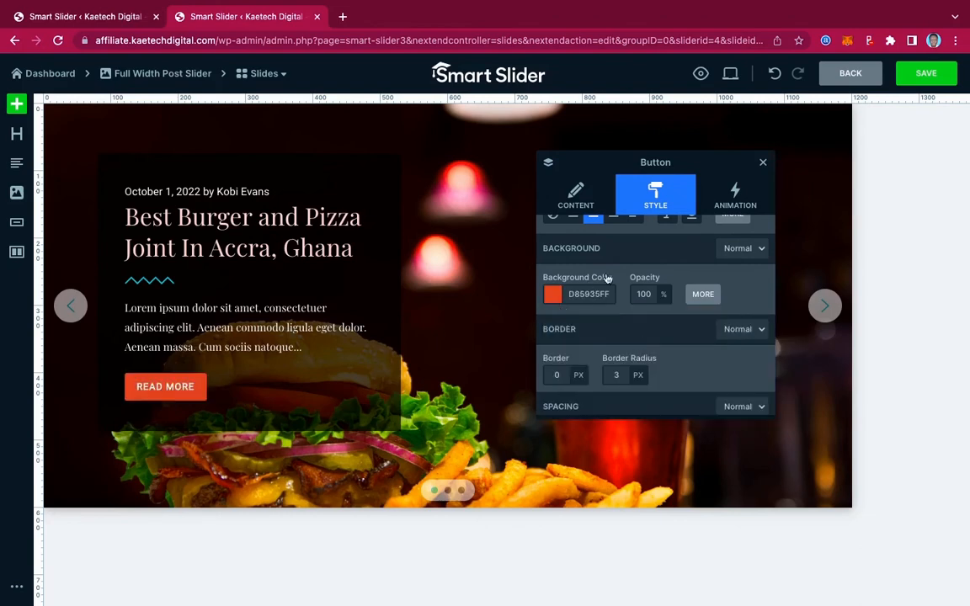
Change the slide button's label to "ORDER ONLINE".
mouse_move(646, 287)
scroll(645, 287, "up", 4)
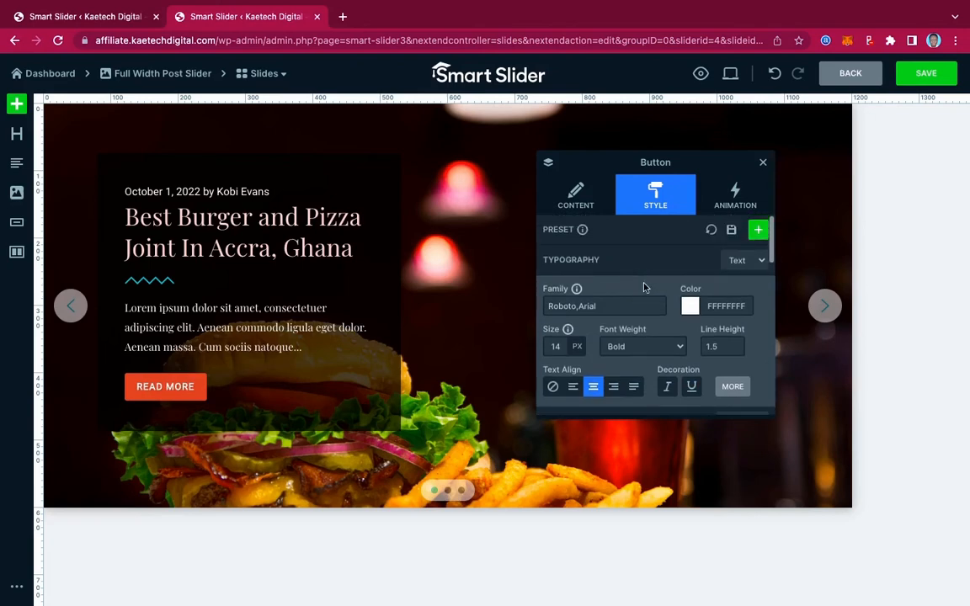
left_click(576, 196)
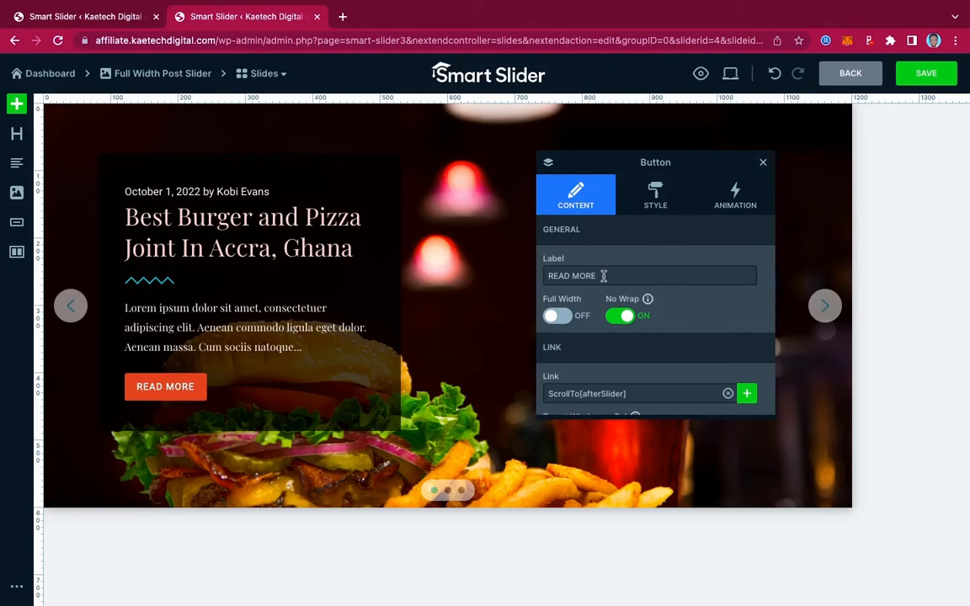
left_click_drag(604, 276, 535, 276)
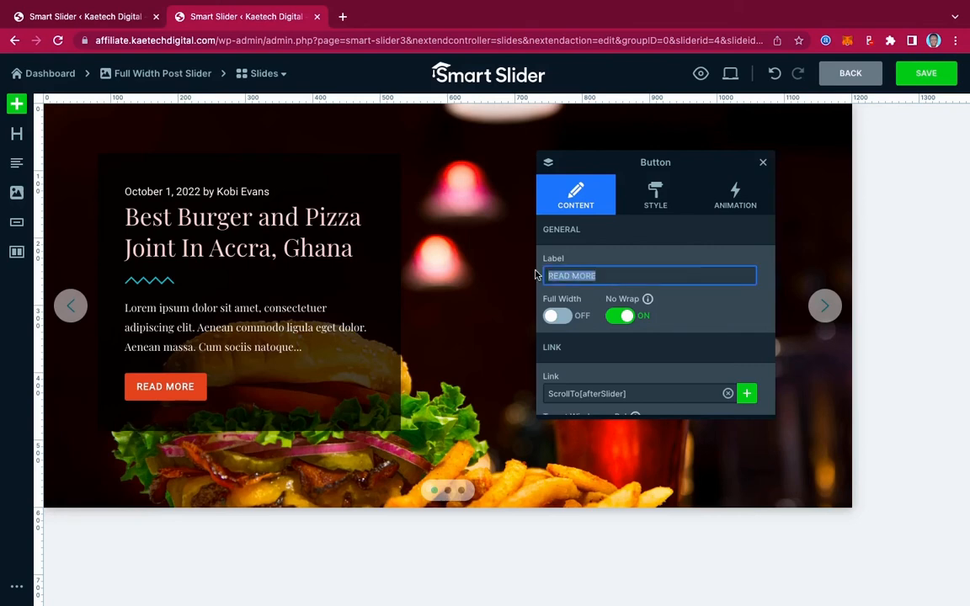
type("O")
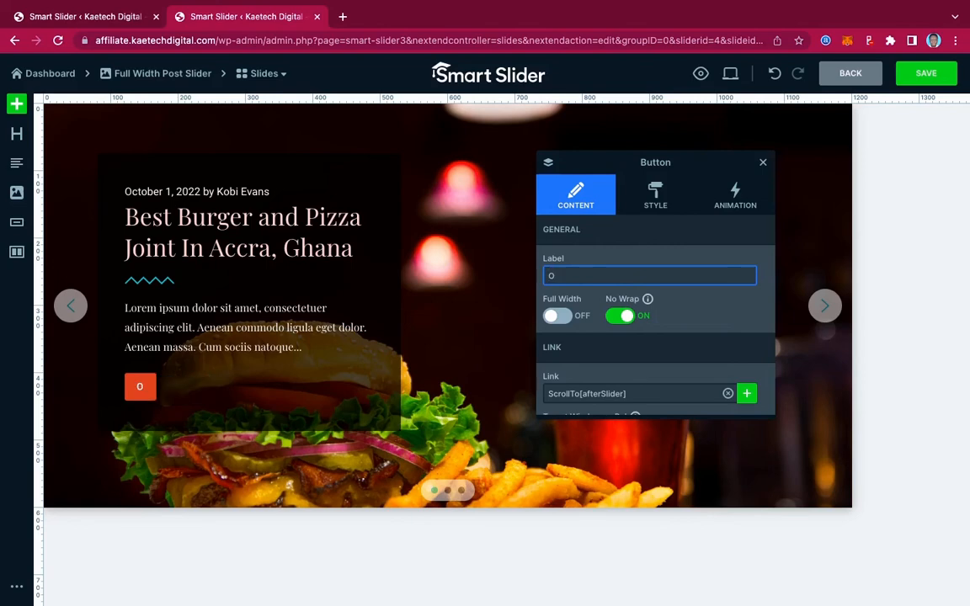
type("RDER ONLINE")
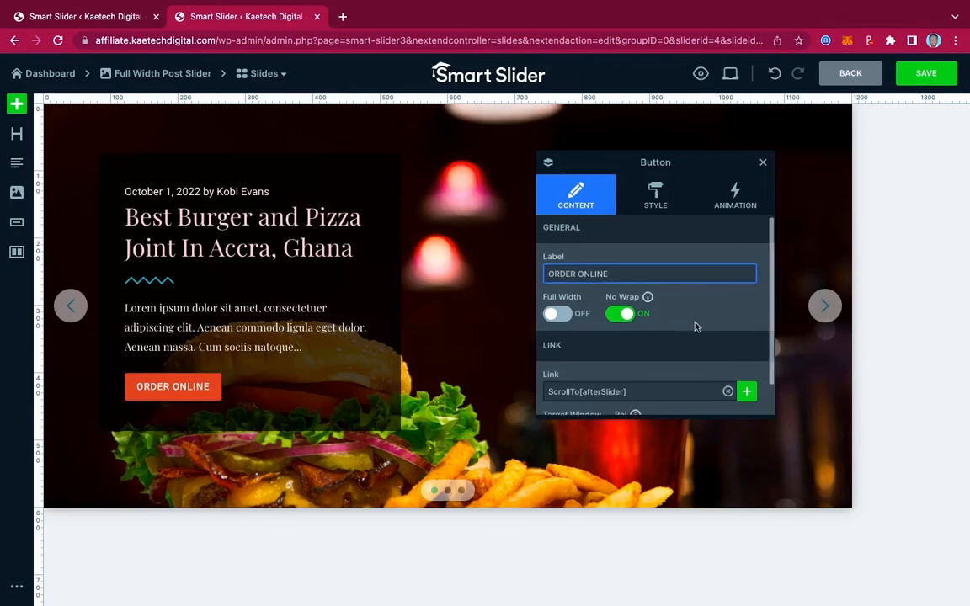
Clear the ScrollTo[afterSlider] link from the ORDER ONLINE button, leaving the default # in the link.
scroll(695, 325, "down", 1)
scroll(697, 326, "up", 1)
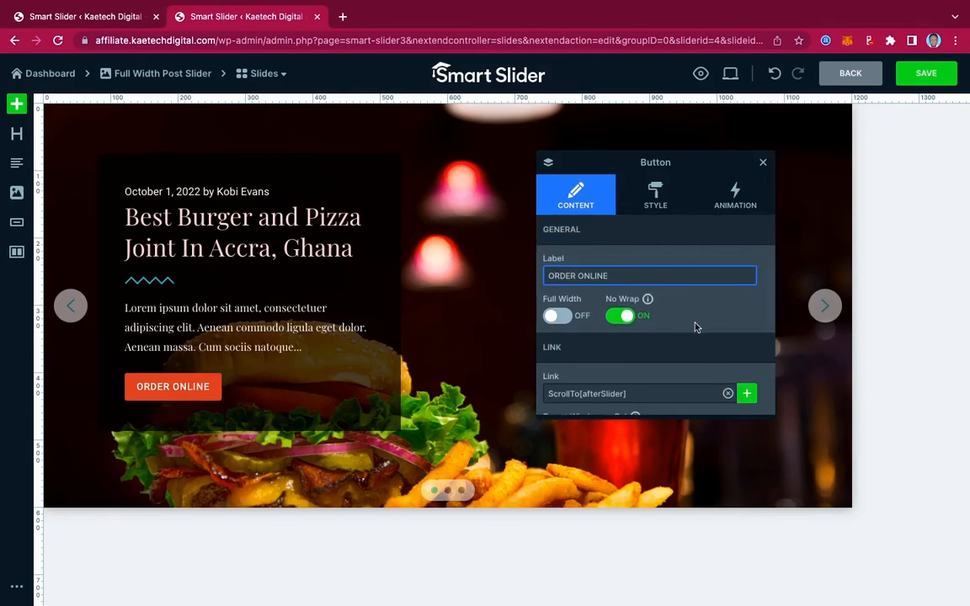
scroll(601, 355, "down", 1)
scroll(602, 355, "down", 1)
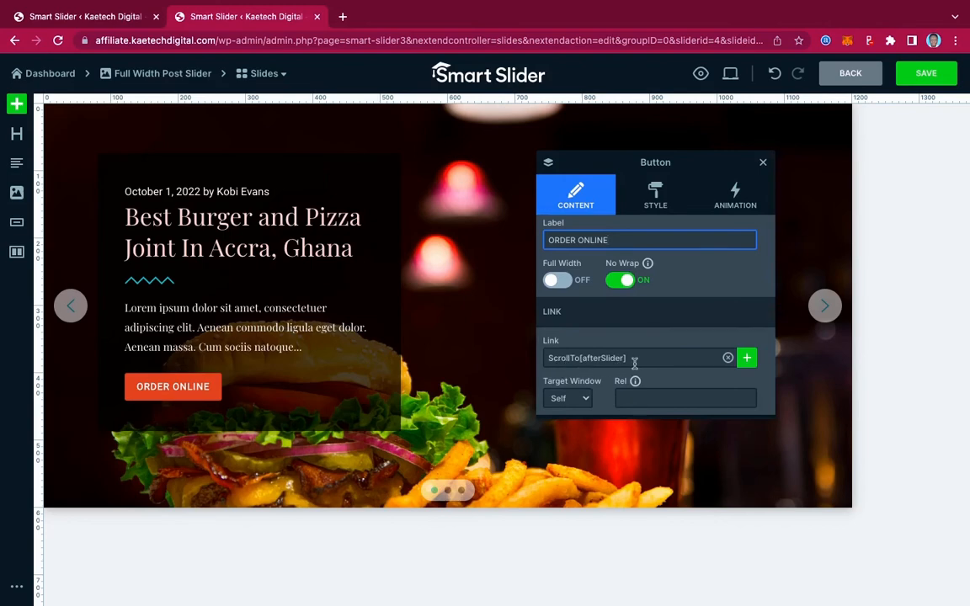
left_click(729, 359)
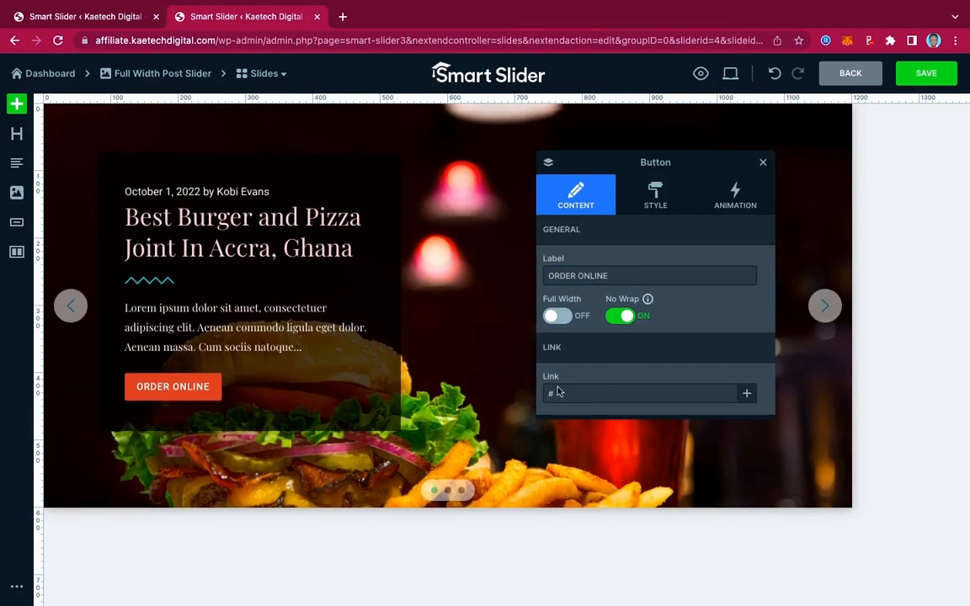
left_click(568, 393)
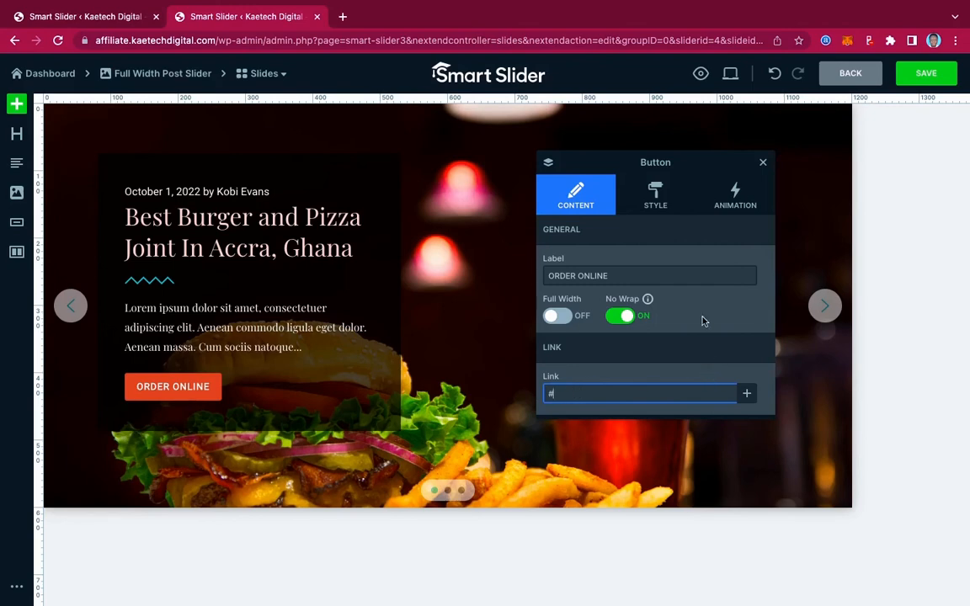
Look through the ORDER ONLINE button's style, animation and content settings.
left_click(657, 188)
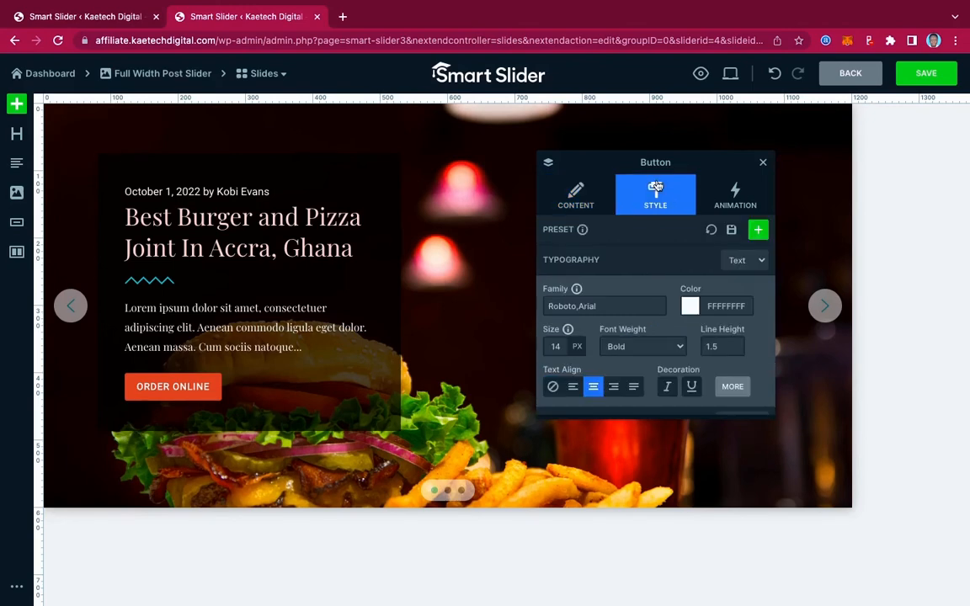
scroll(644, 285, "down", 6)
scroll(643, 283, "up", 6)
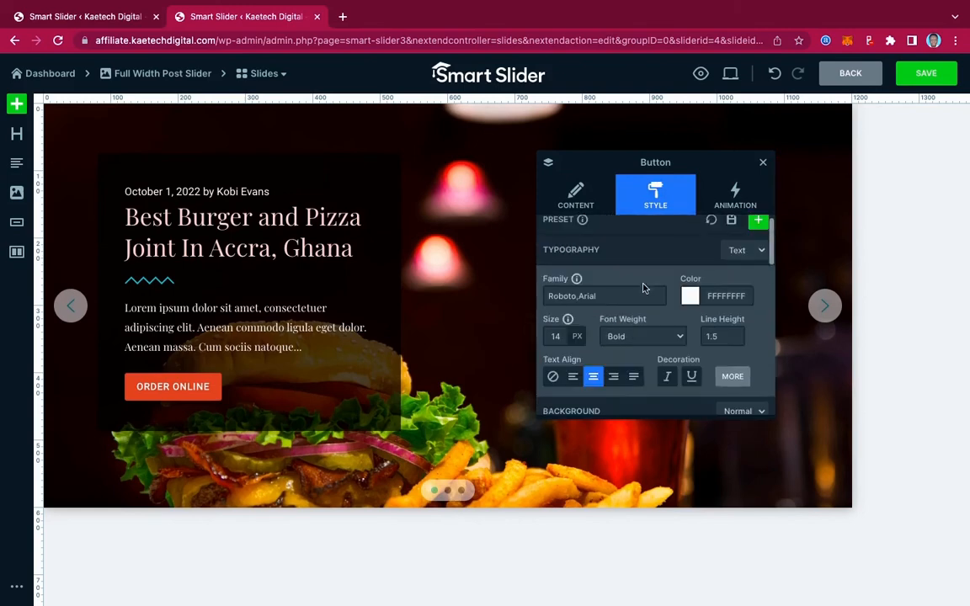
left_click(740, 195)
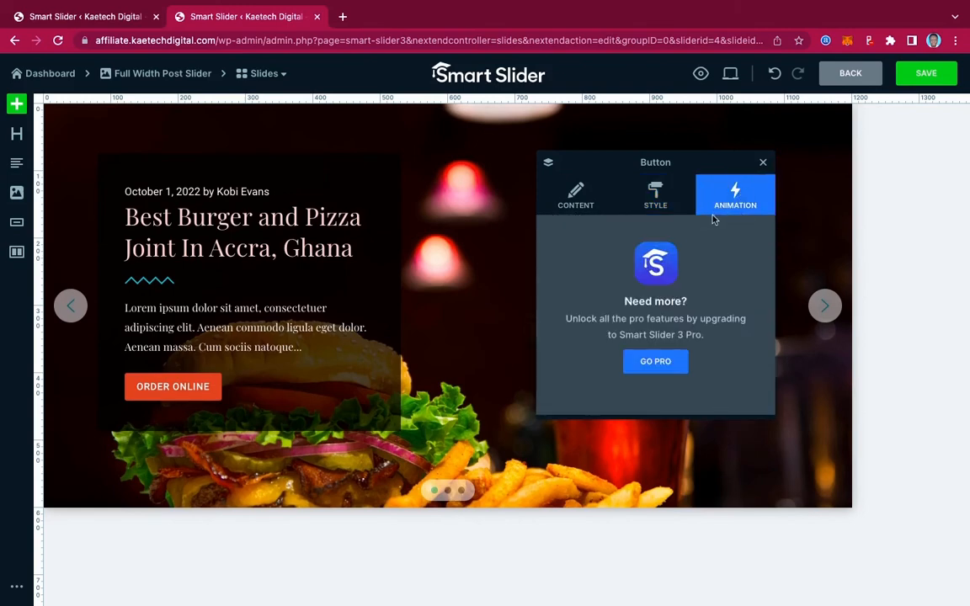
left_click(659, 200)
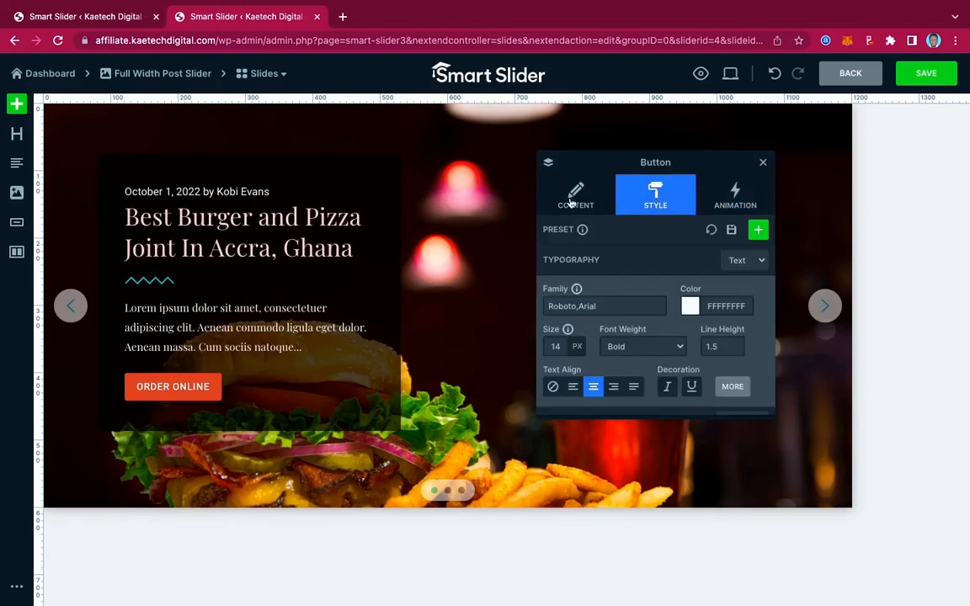
left_click(576, 196)
left_click(659, 203)
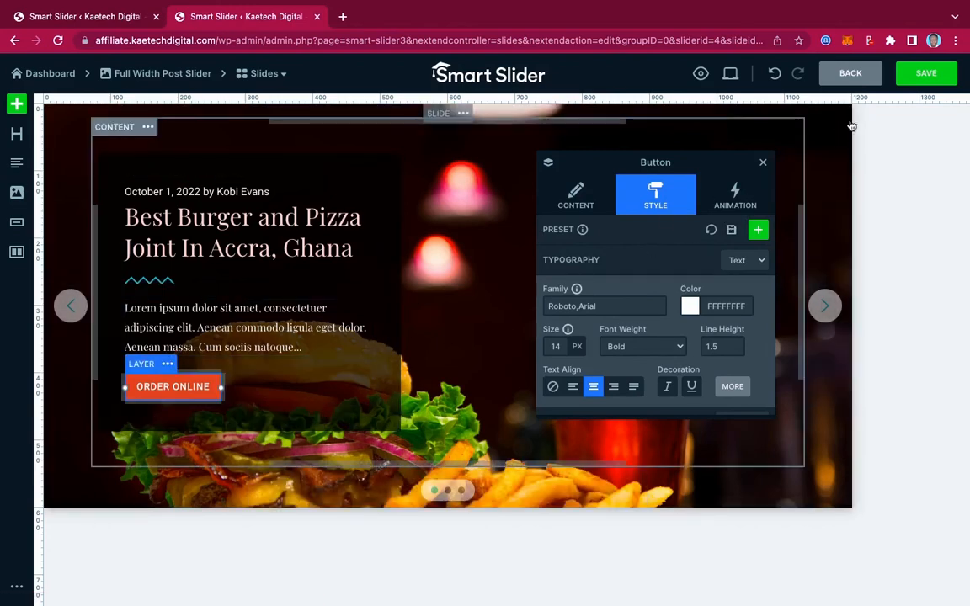
Save the edited slide and return to the Full Width Post Slider's overview.
left_click(924, 76)
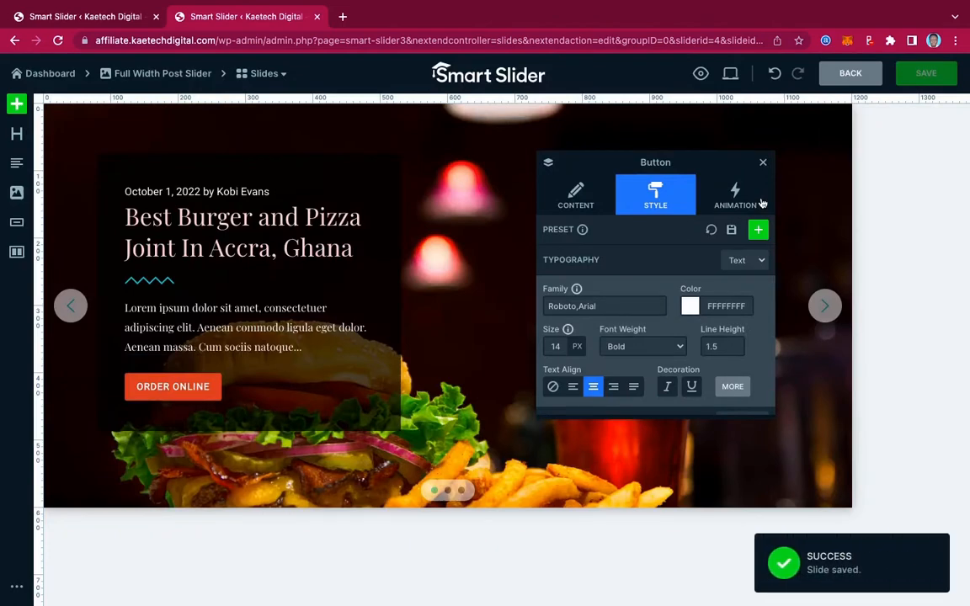
left_click(850, 75)
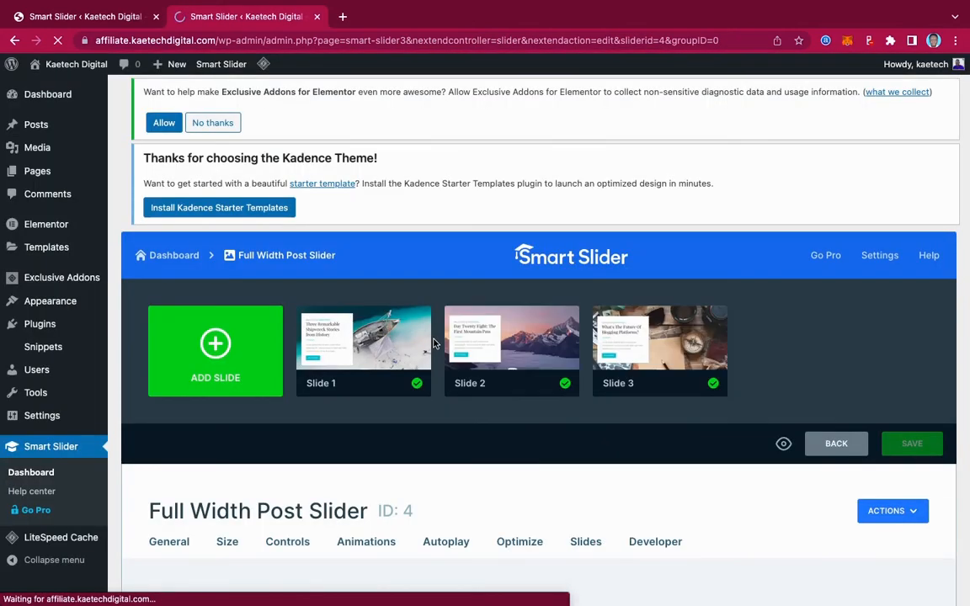
mouse_move(372, 339)
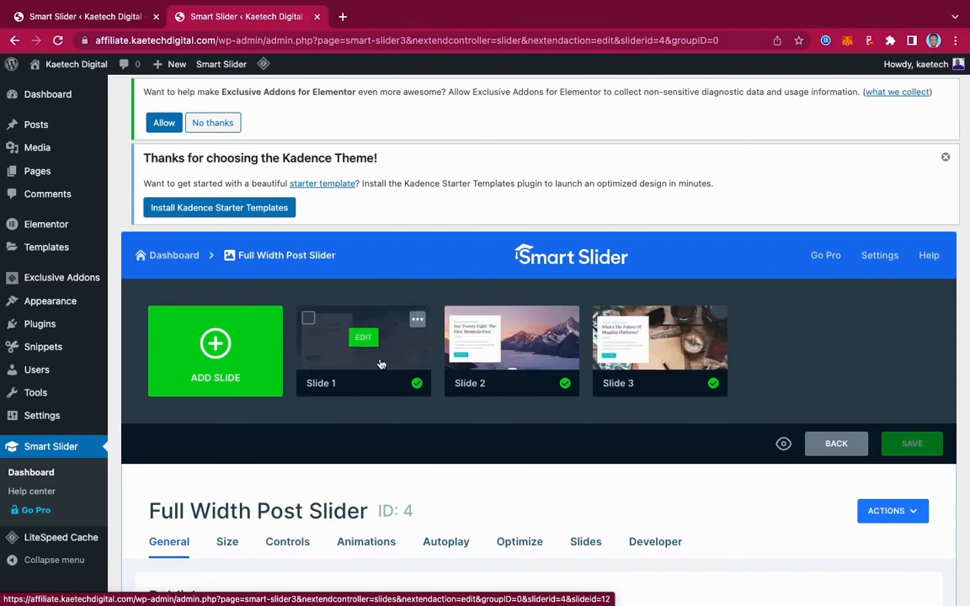
Copy the slider's shortcode [smartslider3 slider="4"] and start a new WordPress page.
scroll(381, 363, "down", 5)
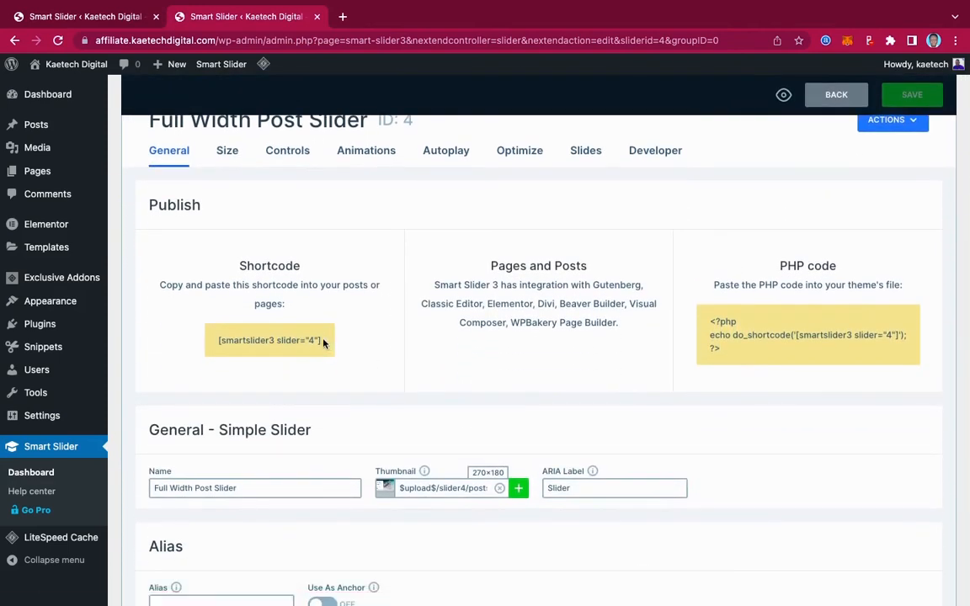
left_click_drag(324, 343, 215, 344)
key("super+c")
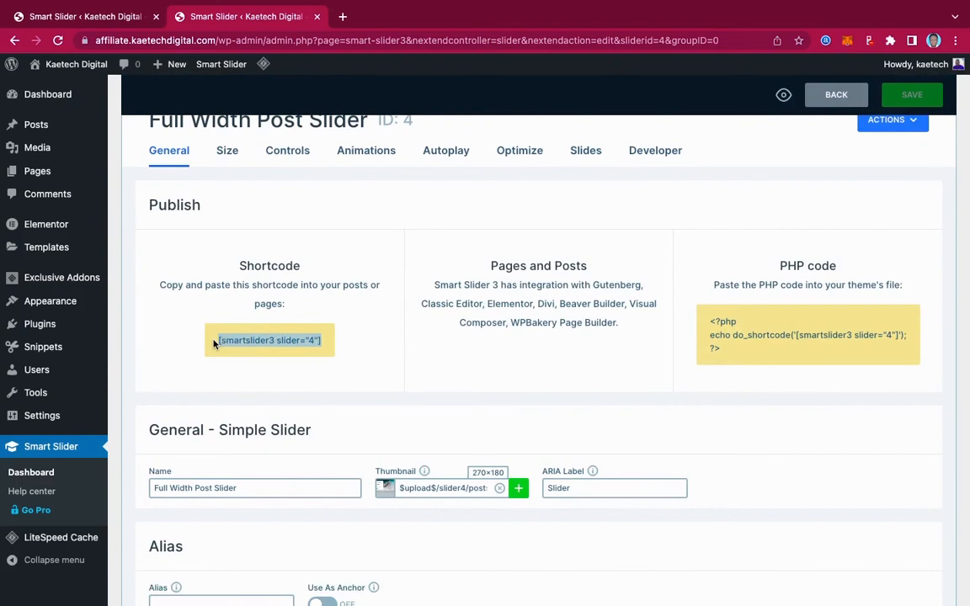
mouse_move(41, 158)
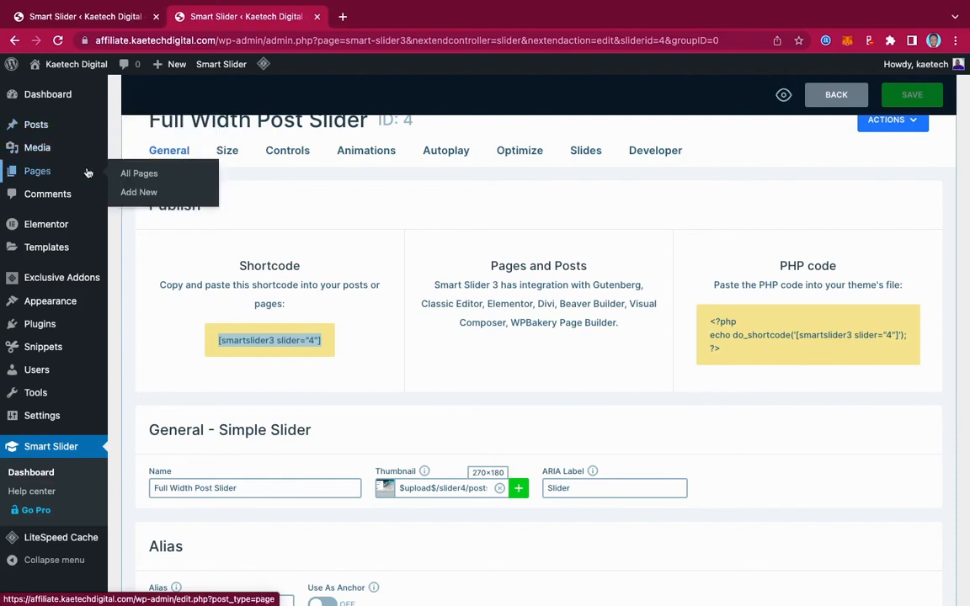
left_click(137, 193)
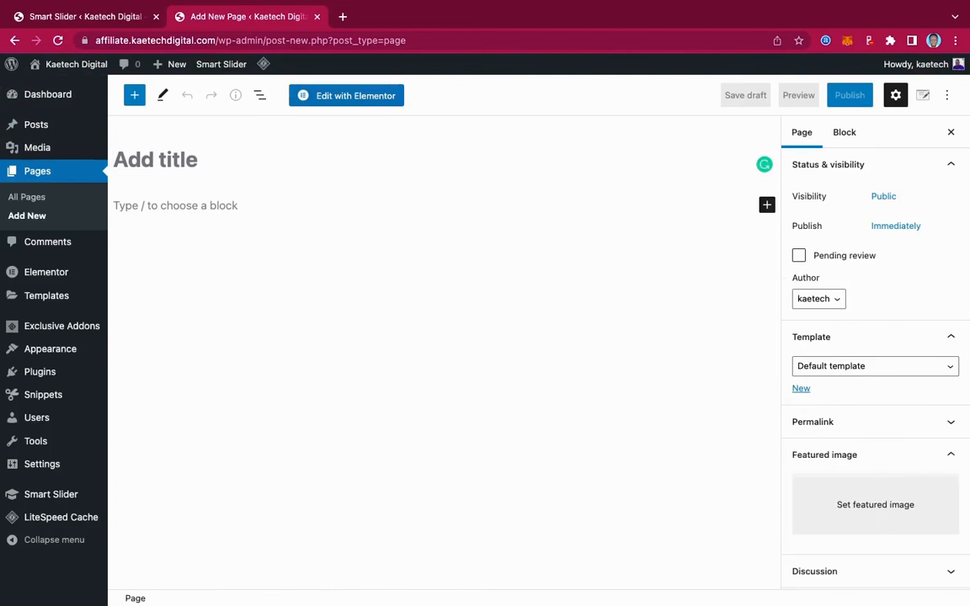
Title the page Slider and add a Shortcode block containing the copied [smartslider3 slider="4"] shortcode.
type("Slider")
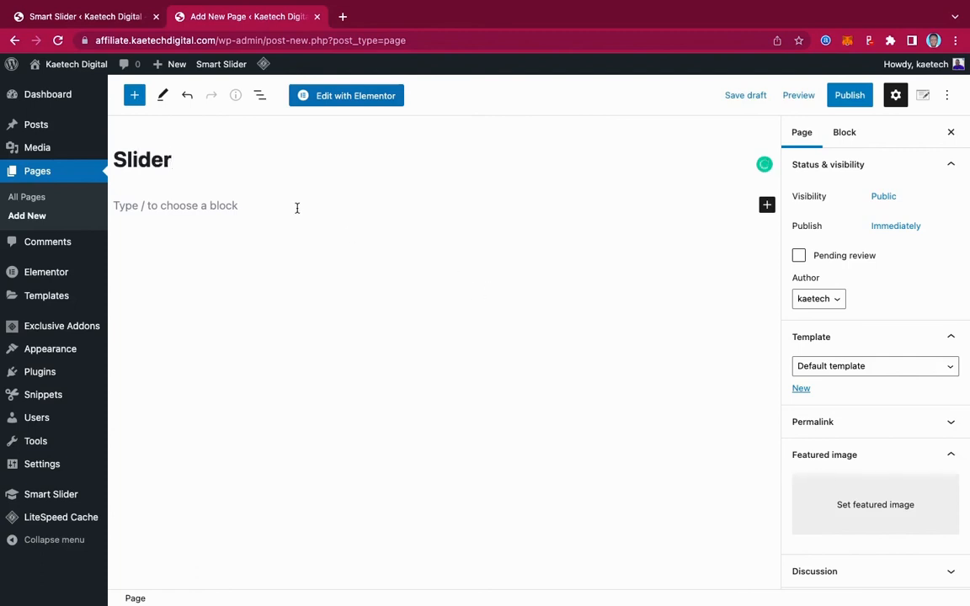
left_click(745, 210)
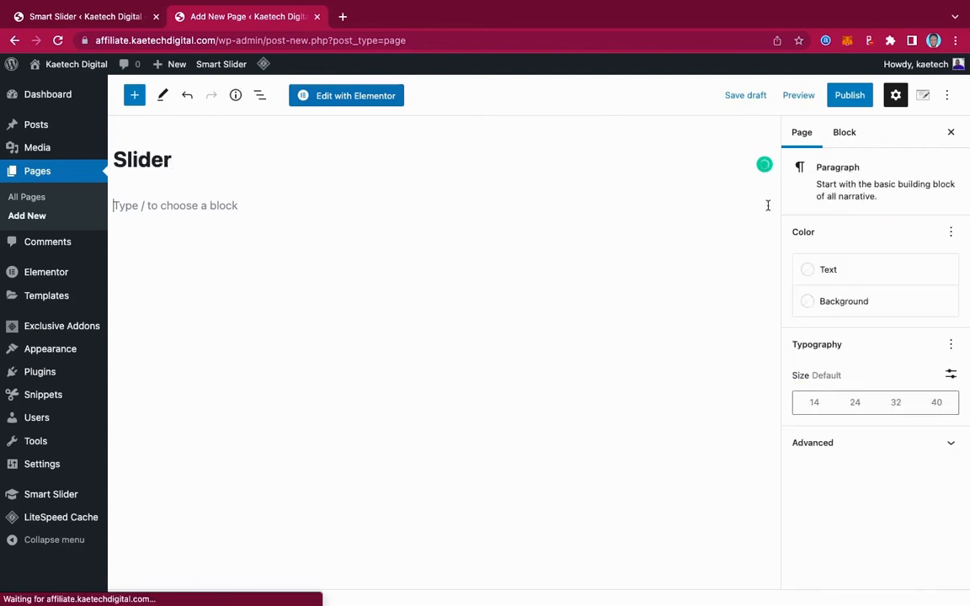
left_click(767, 206)
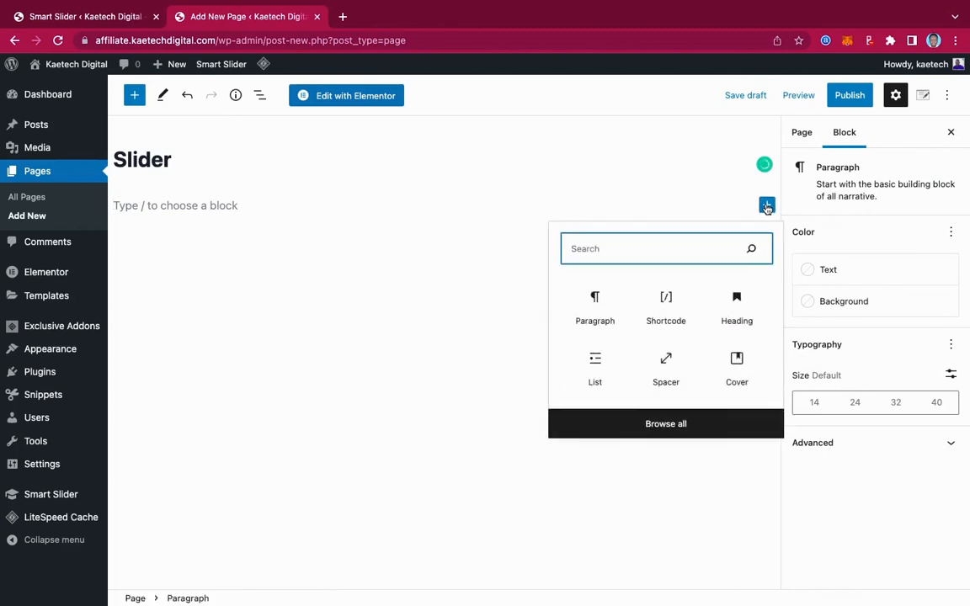
left_click(676, 303)
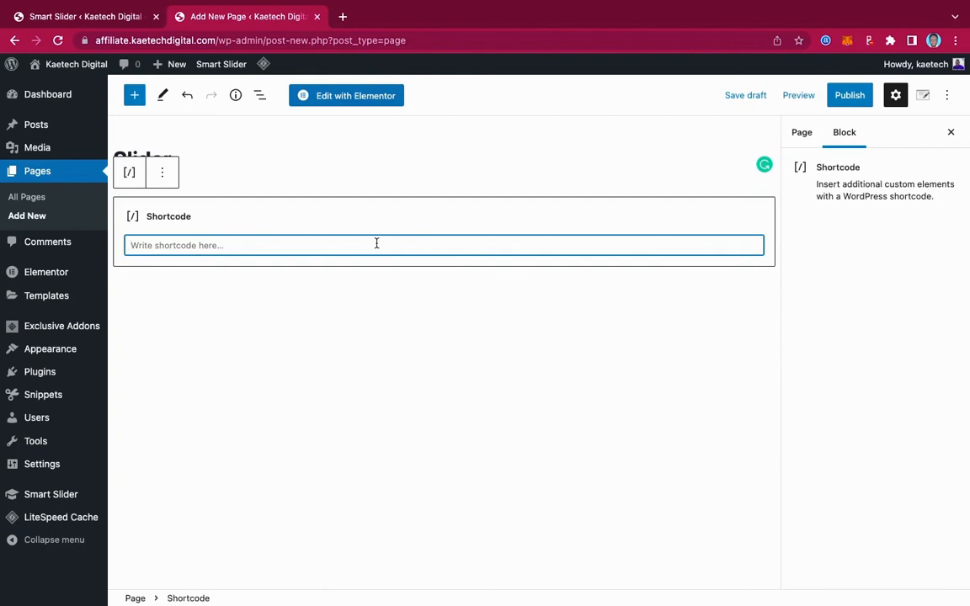
key("super+v")
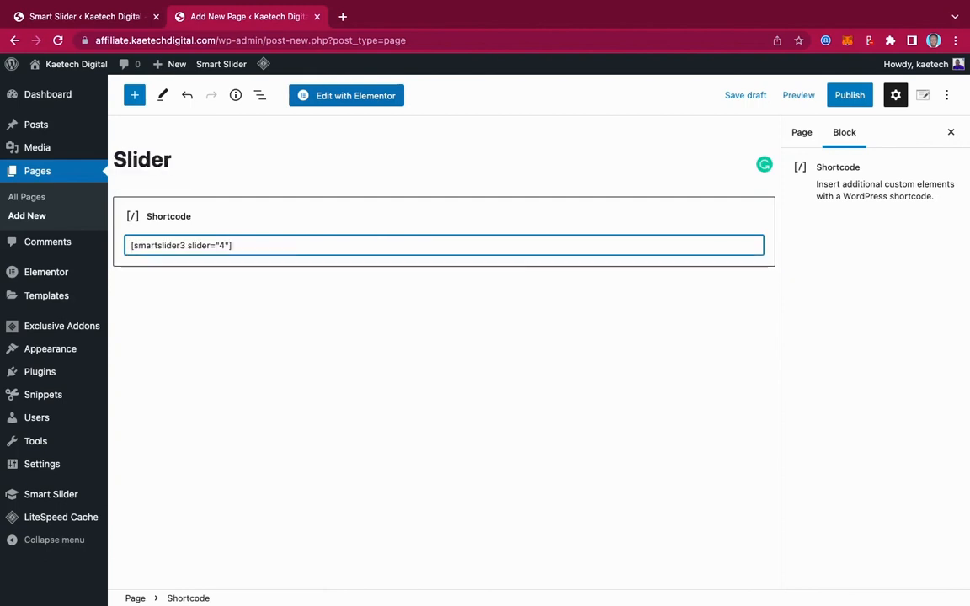
Set the page template to Elementor Full Width and publish the page.
left_click(806, 135)
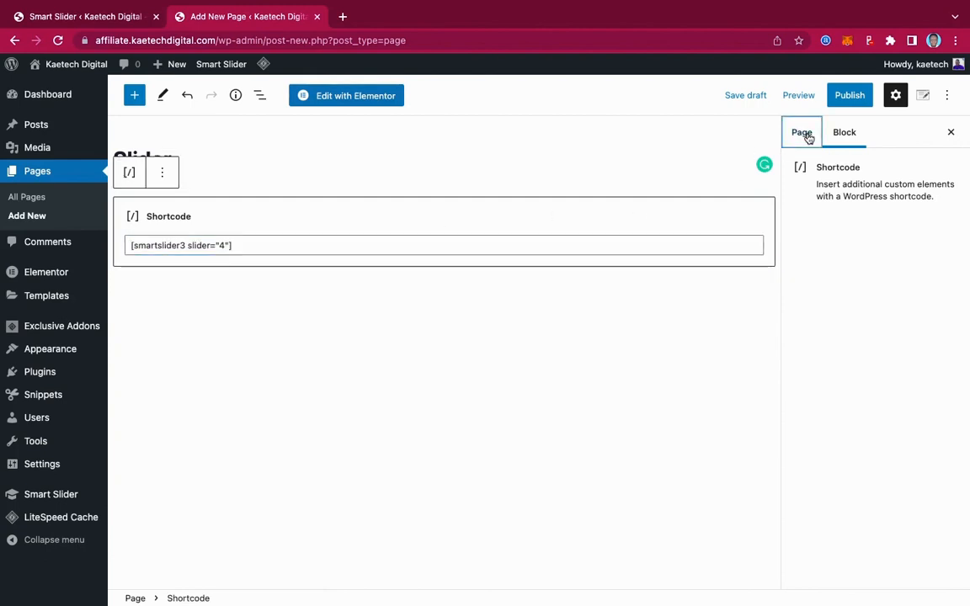
left_click(834, 367)
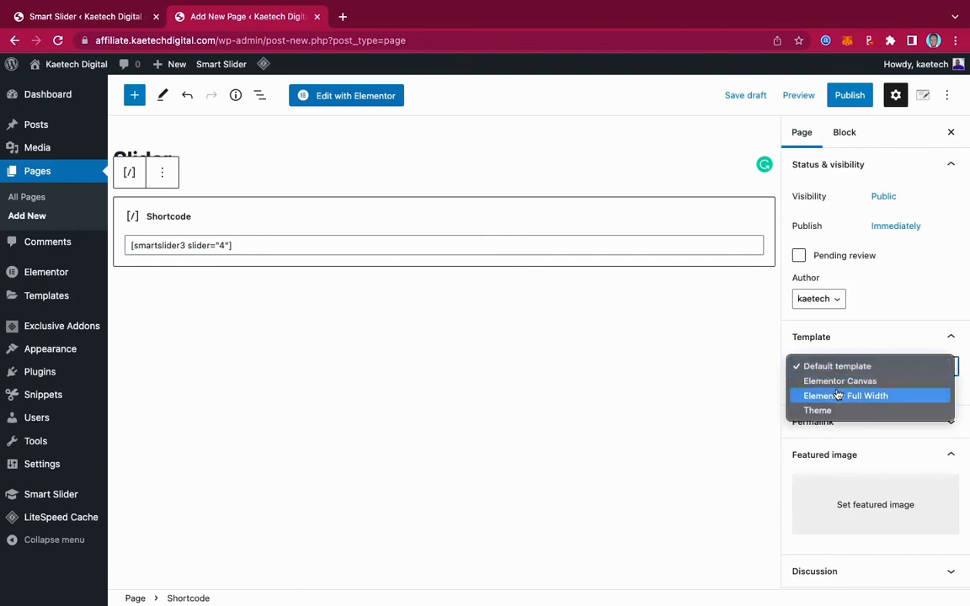
left_click(837, 396)
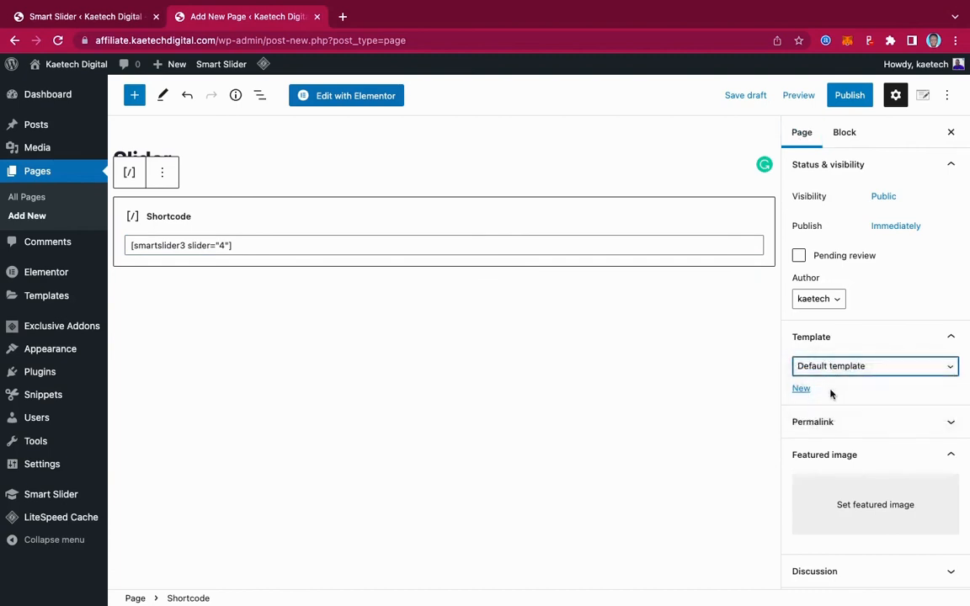
left_click(856, 97)
left_click(849, 96)
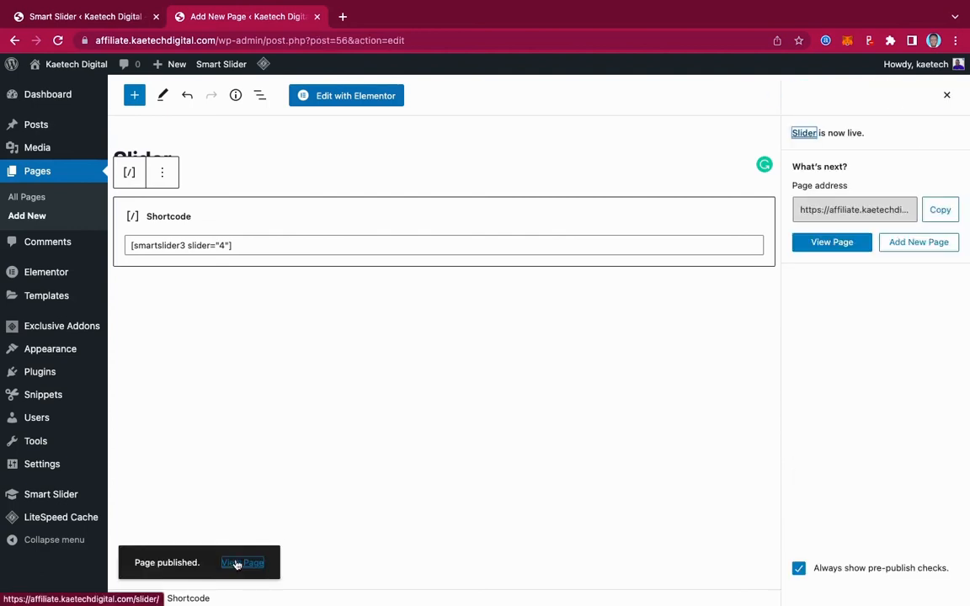
Open the published Slider page in a new browser tab and cycle through all its slides back to the first.
right_click(236, 563)
left_click(295, 399)
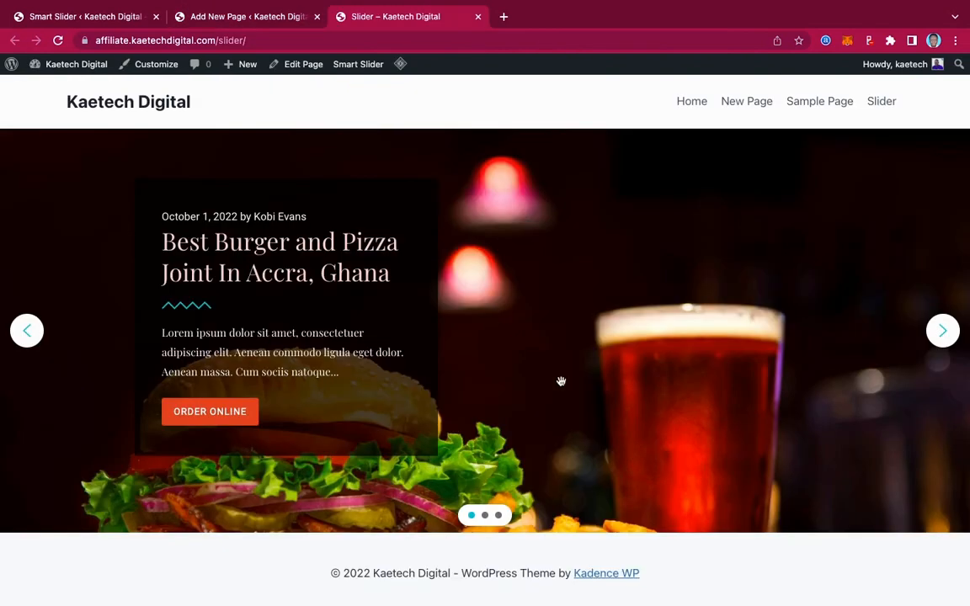
scroll(716, 378, "down", 1)
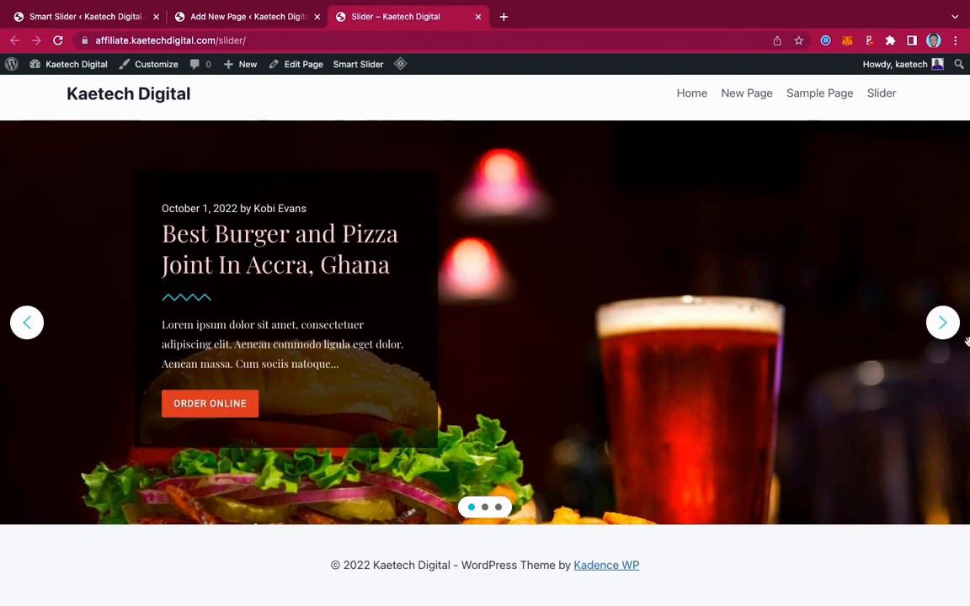
left_click(943, 325)
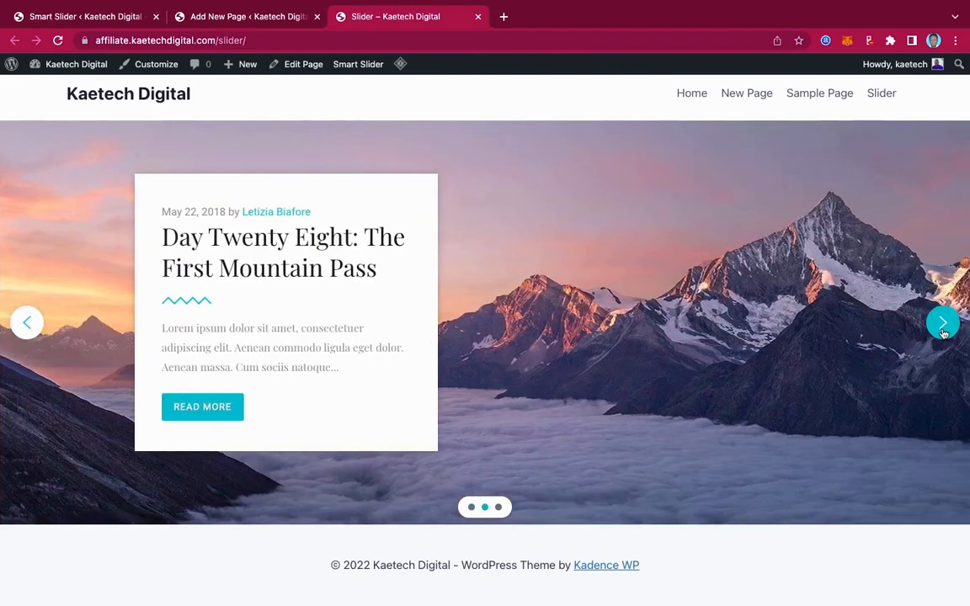
left_click(944, 328)
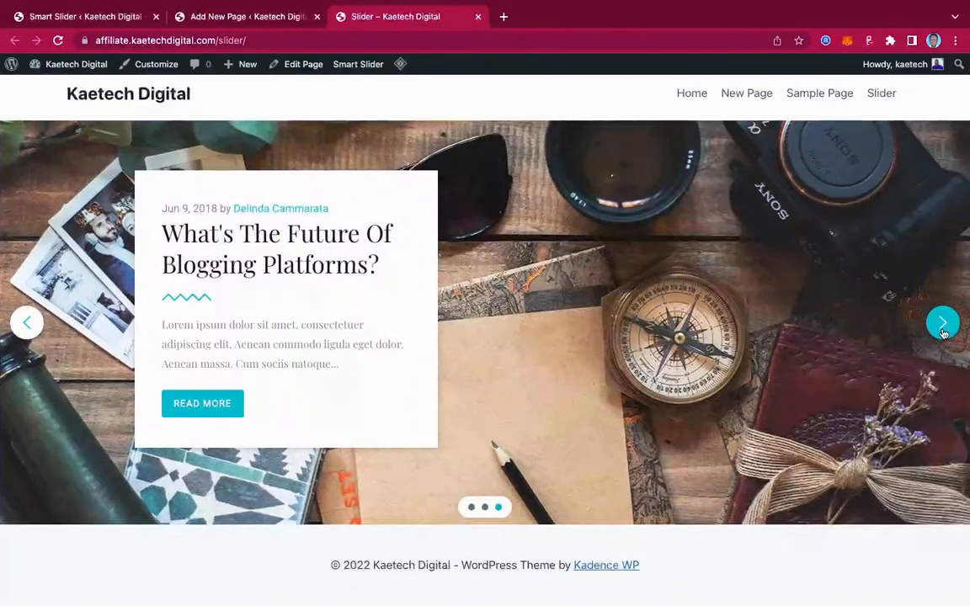
left_click(944, 328)
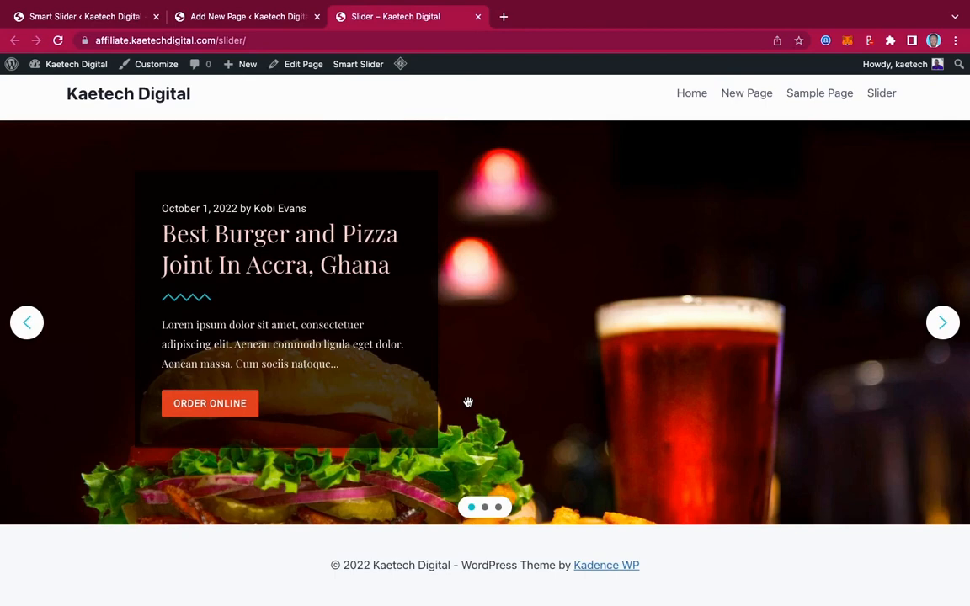
Check each of the slider's slides in the browser's mobile device preview, then return to the normal desktop view.
right_click(491, 233)
left_click(511, 339)
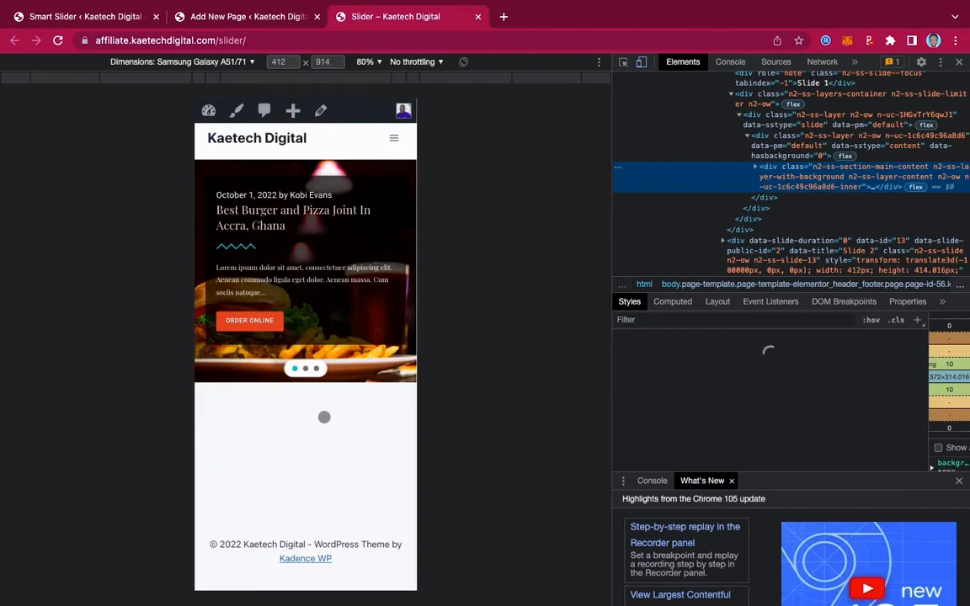
left_click(306, 368)
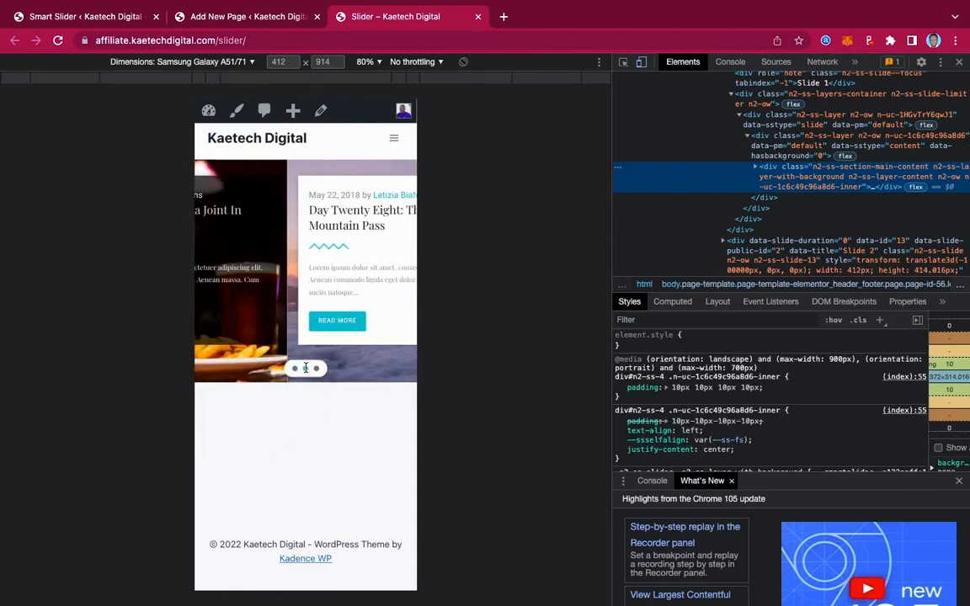
left_click(317, 368)
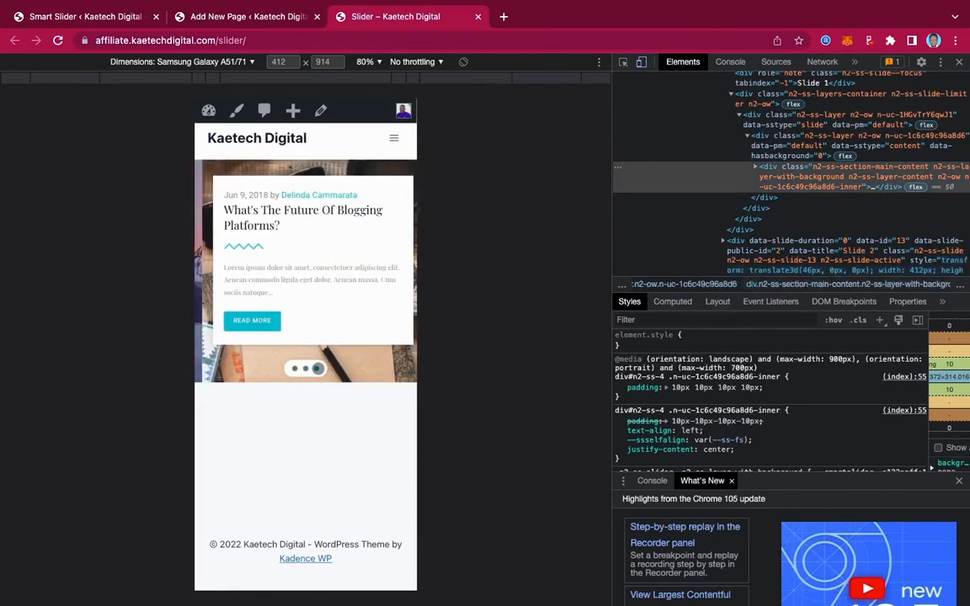
left_click(295, 369)
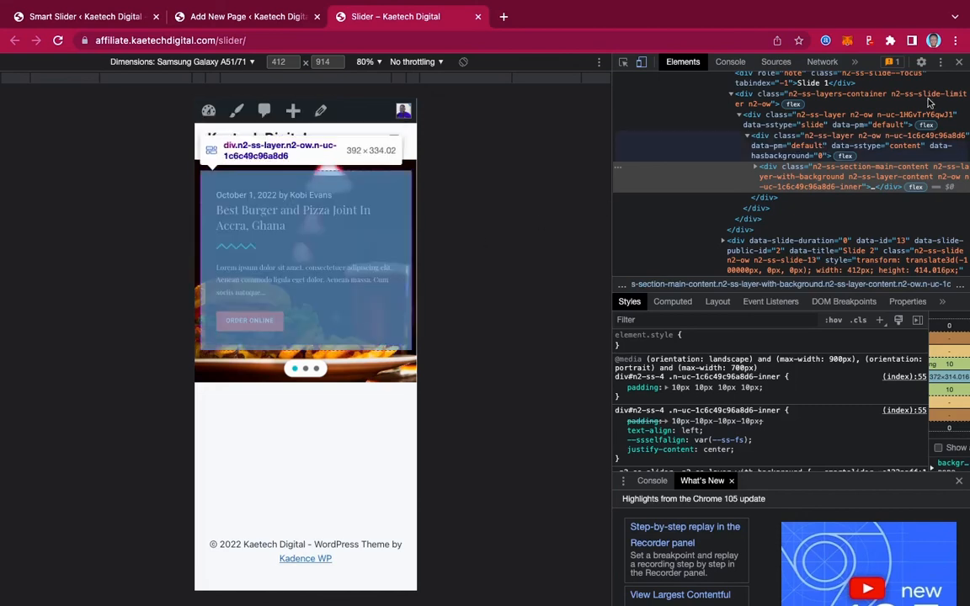
left_click(959, 64)
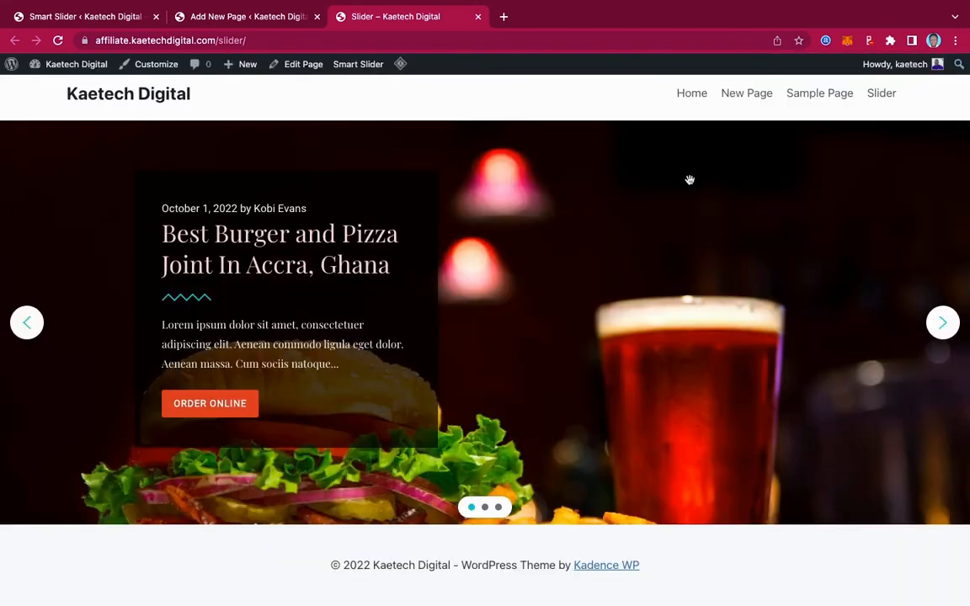